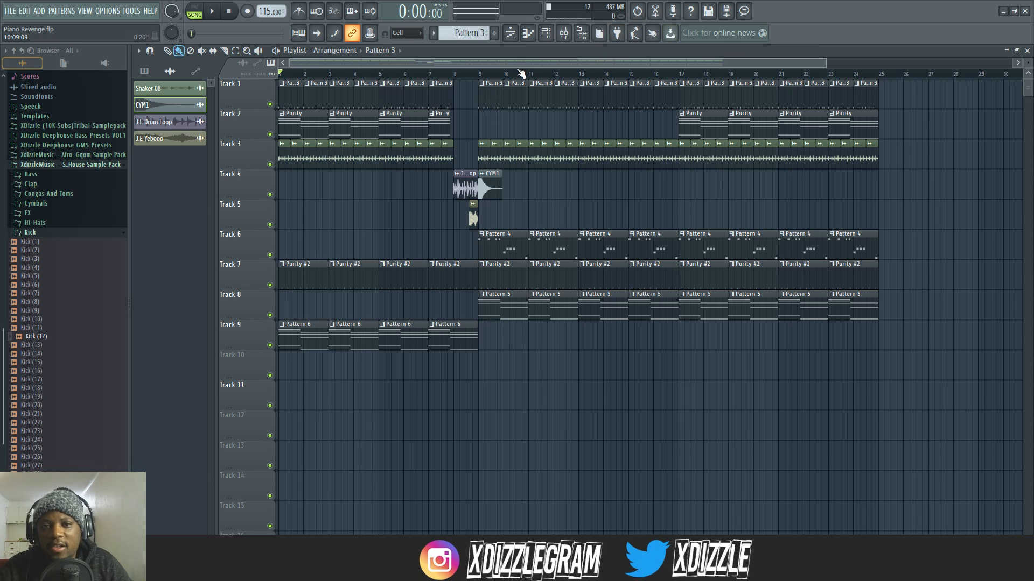
left_click(566, 39)
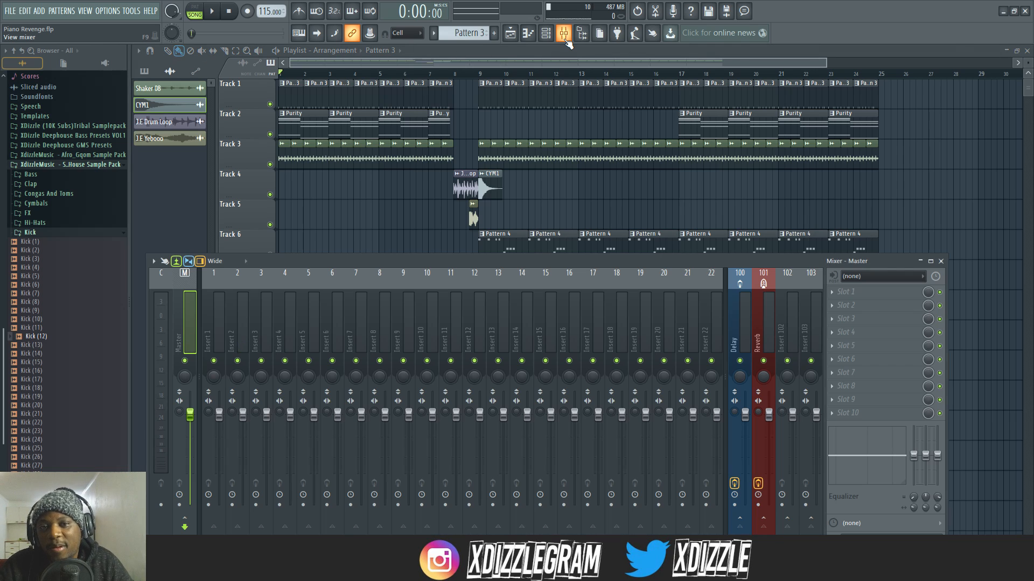
key("F9")
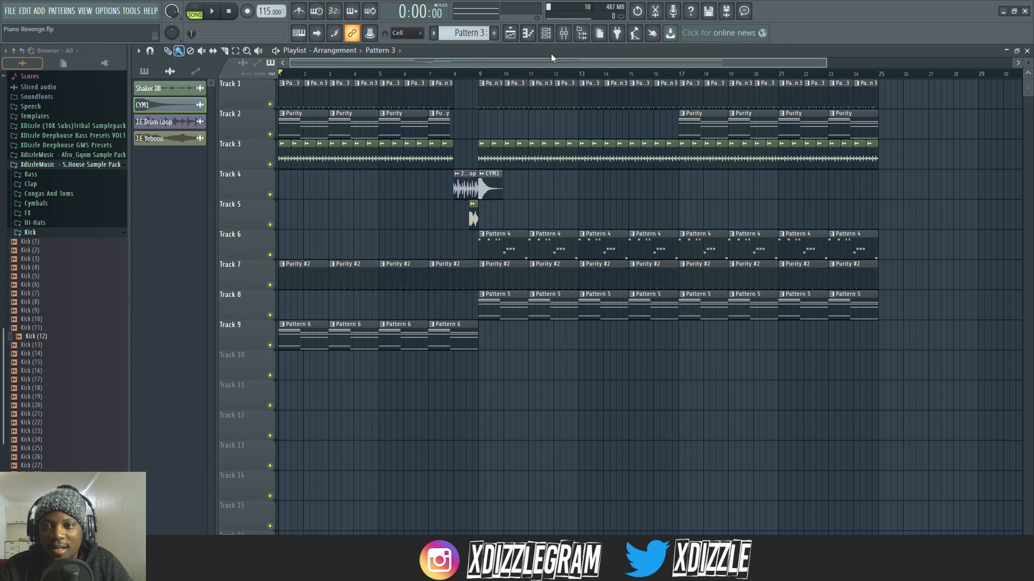
scroll(349, 76, "up", 5)
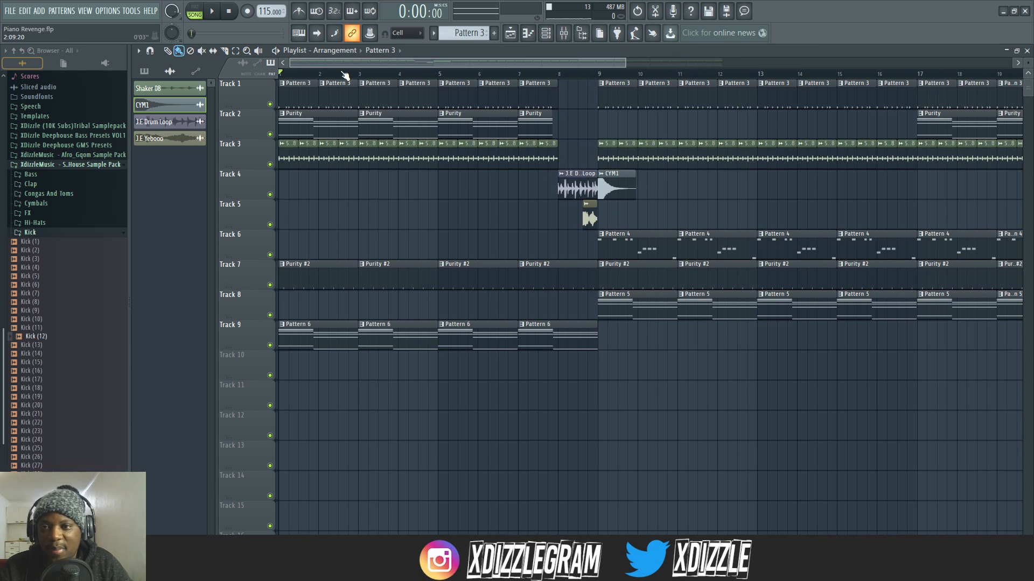
scroll(349, 76, "up", 2)
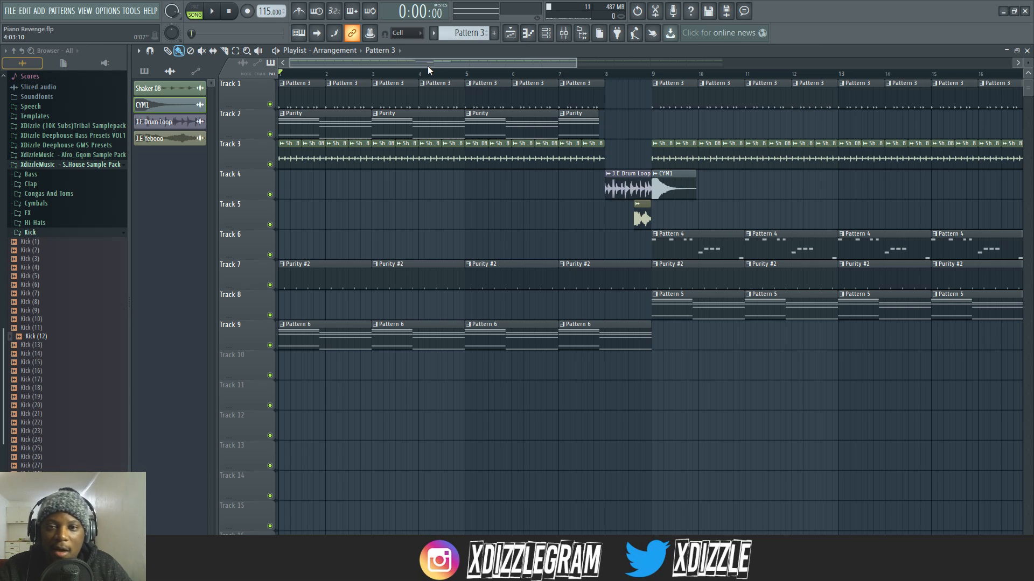
left_click_drag(462, 67, 366, 67)
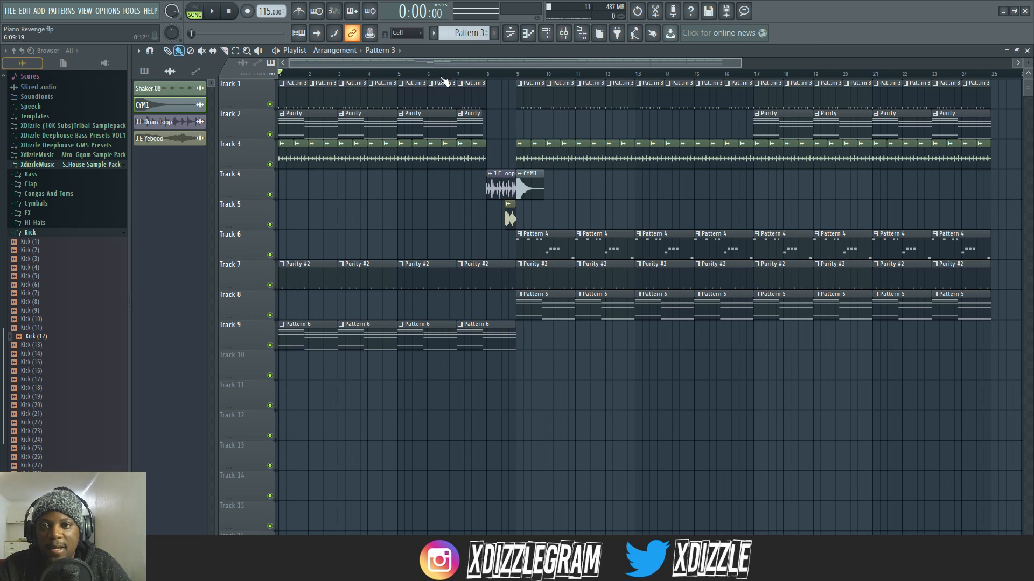
Step: Play the full arrangement from the beginning past bar 9 to hear it, and stop playback
left_click(400, 76)
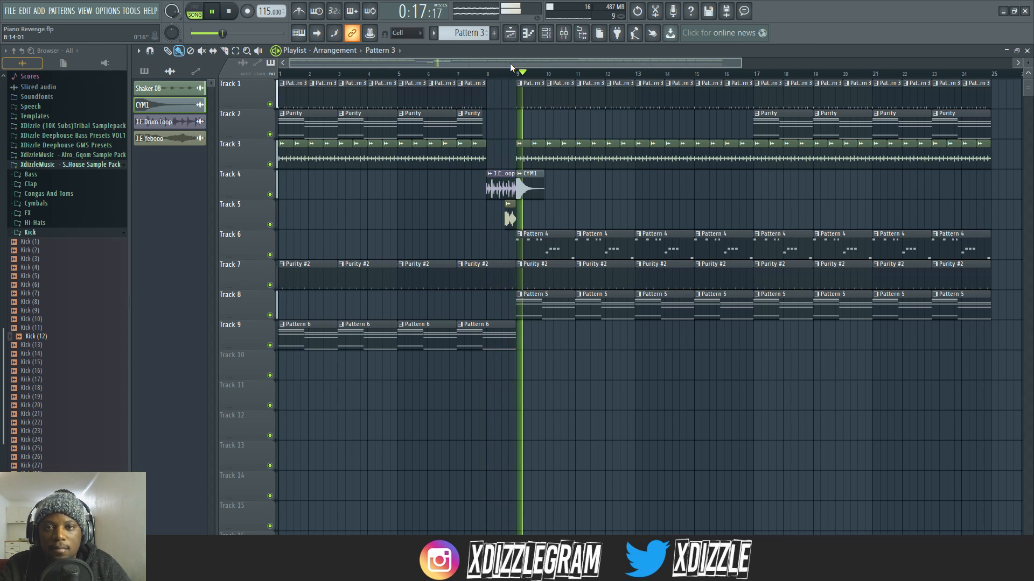
scroll(527, 62, "down", 2)
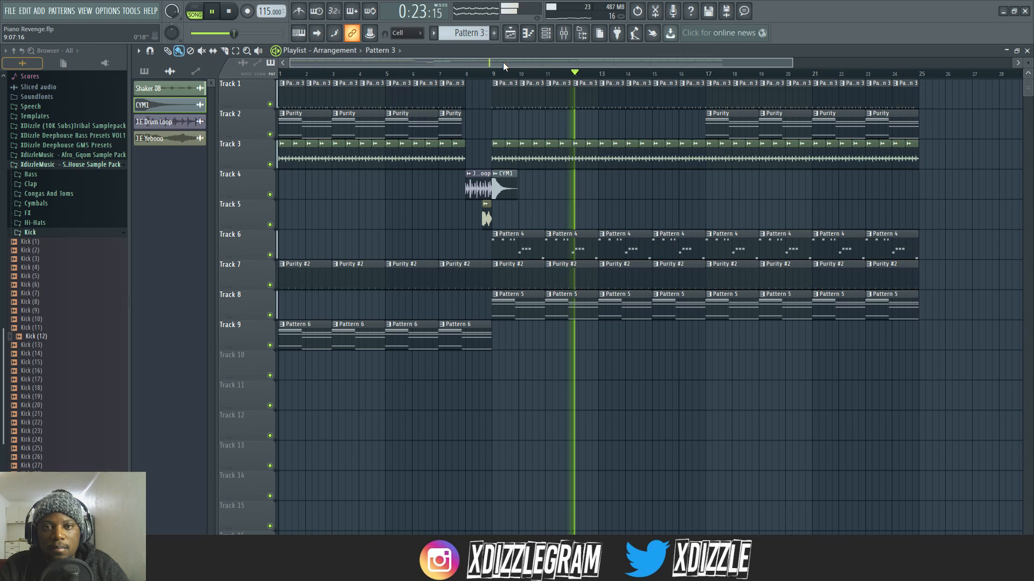
scroll(479, 62, "down", 2)
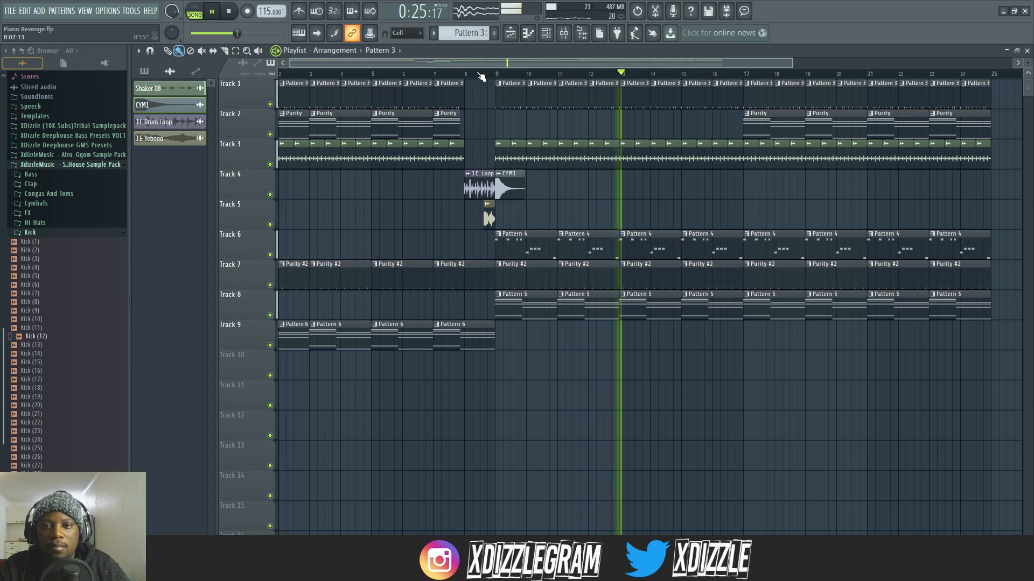
scroll(476, 62, "up", 3)
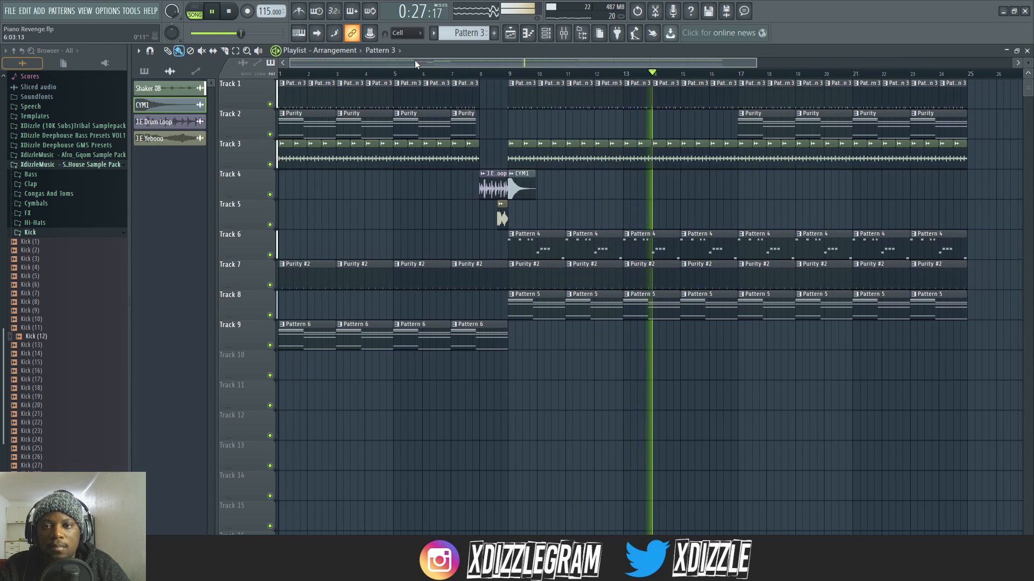
key("space")
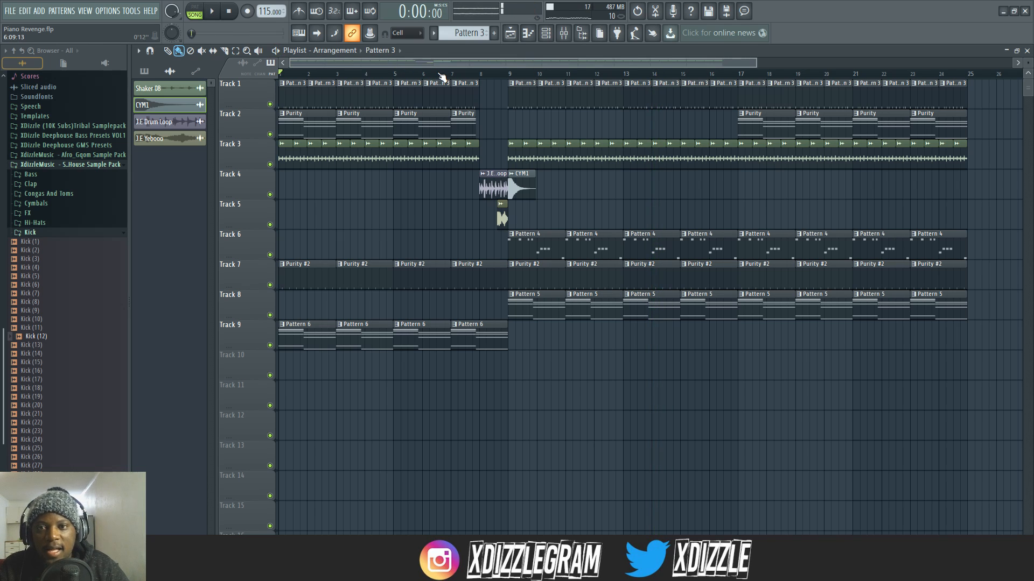
Step: Solo Track 2 with the Purity clips in the playlist and start song playback
scroll(449, 59, "up", 3)
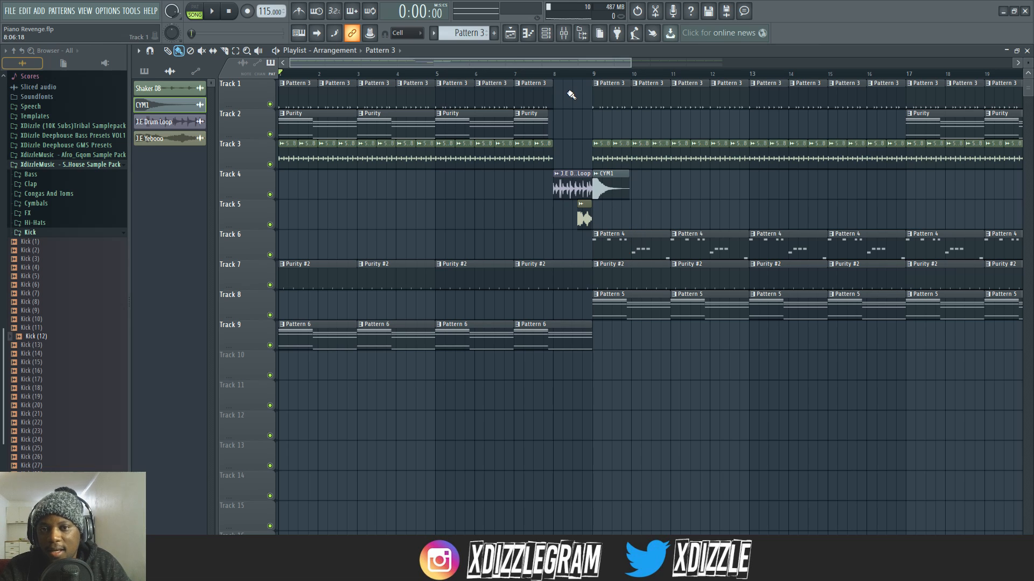
double_click(387, 335)
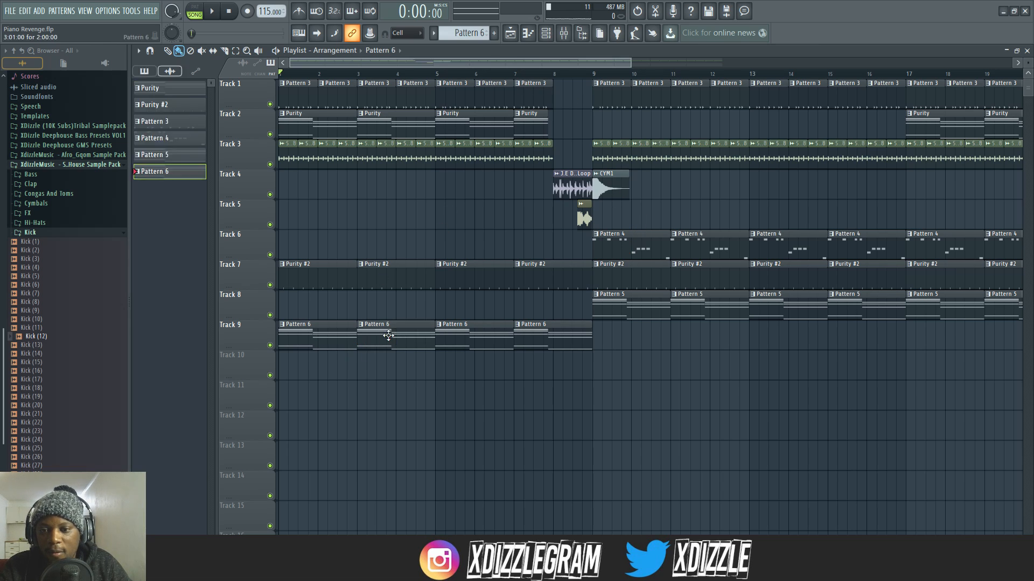
left_click(612, 55)
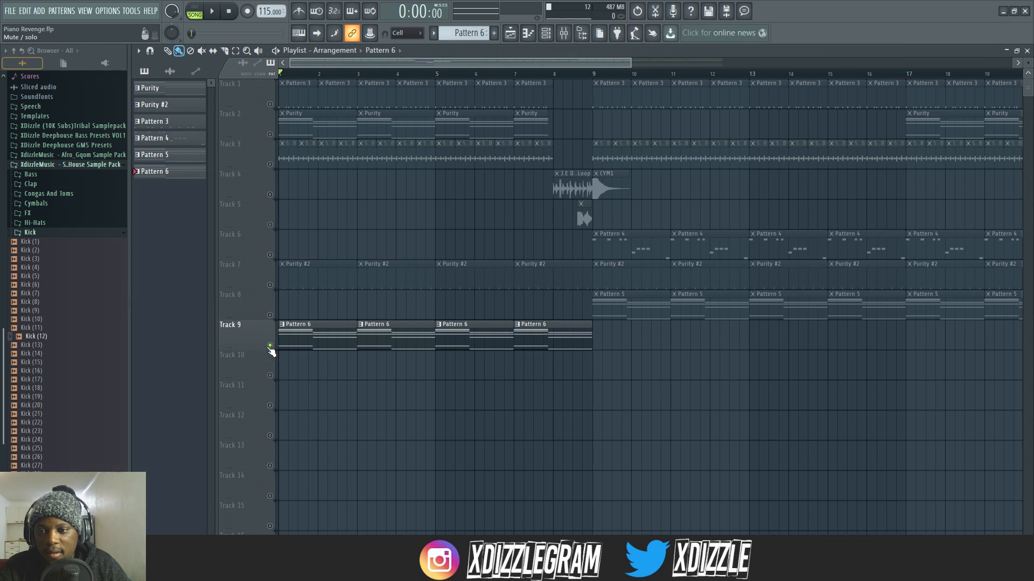
right_click(271, 345)
right_click(270, 135)
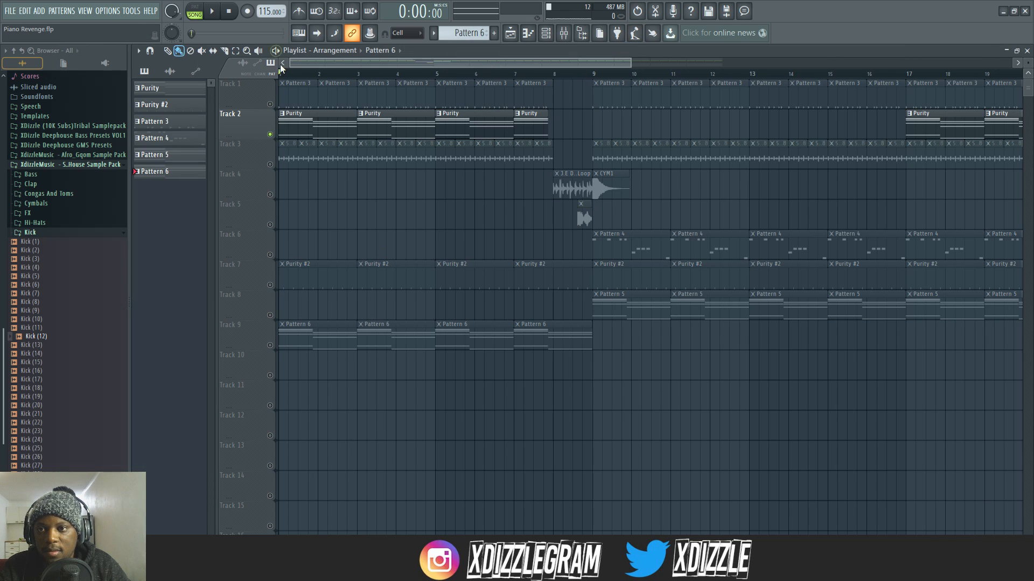
scroll(297, 74, "up", 3)
key("space")
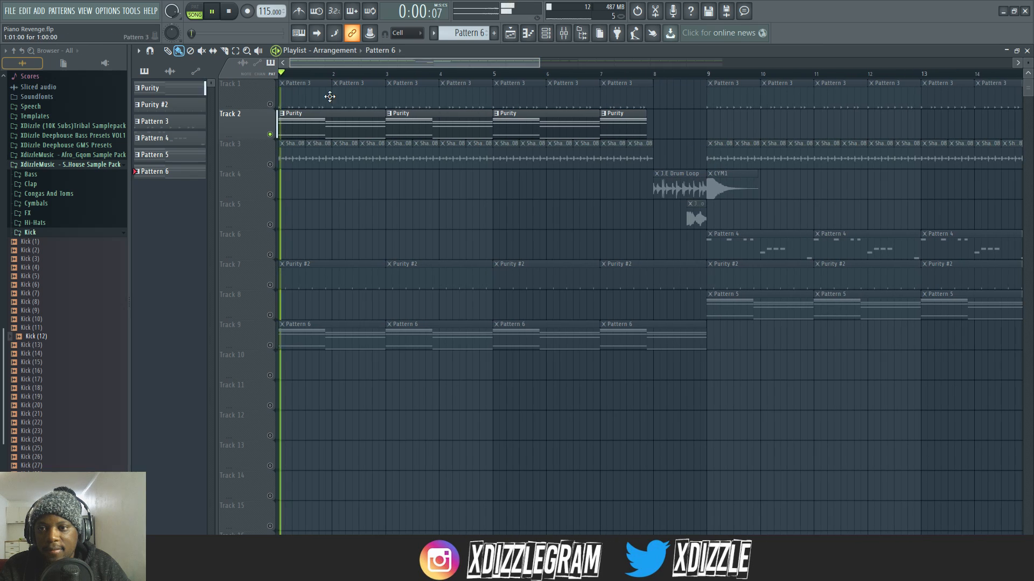
Step: Open the Purity pattern's channel and its synth, stop playback, and route the Purity channel to mixer insert 3
double_click(329, 124)
left_click(347, 65)
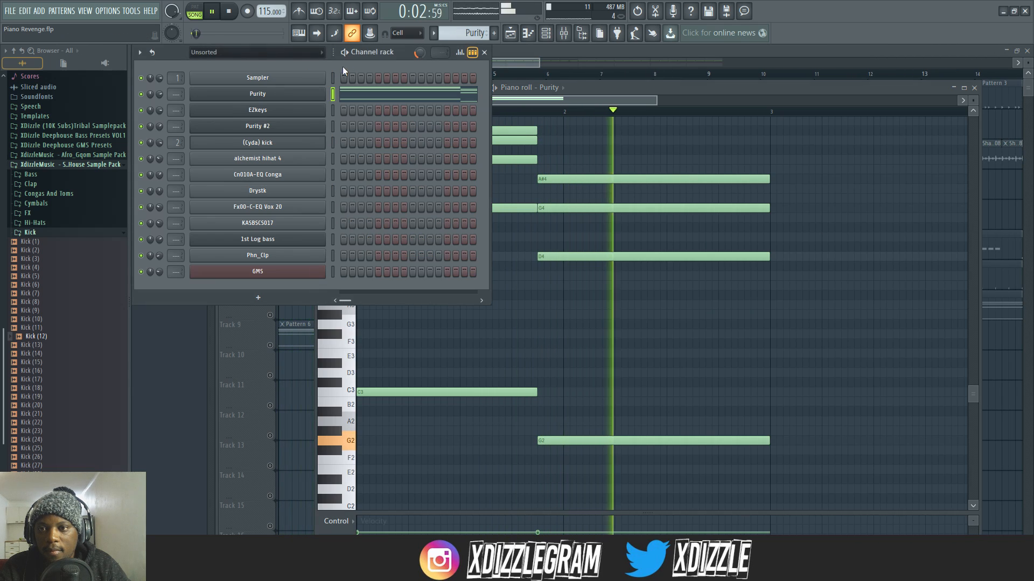
key("space")
left_click(259, 95)
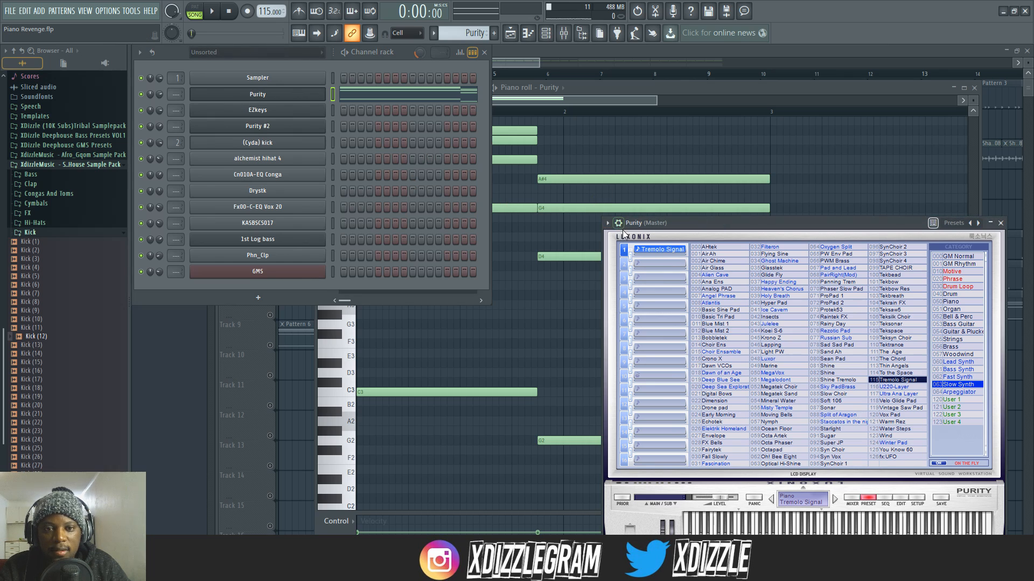
key("ctrl+l")
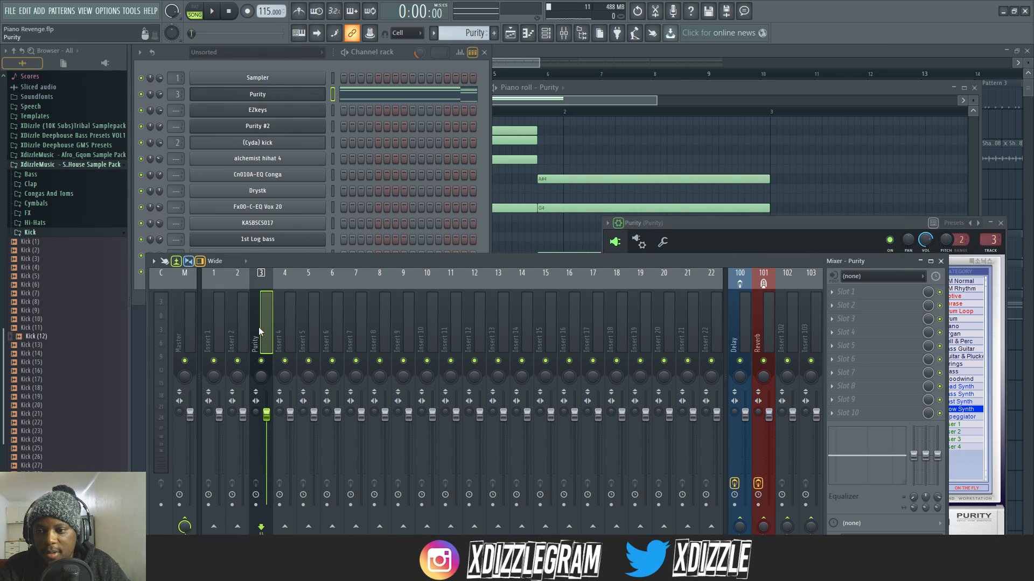
Step: Load the Effector plugin into the first effect slot of the Purity mixer track
key("space")
left_click_drag(560, 263, 584, 176)
key("space")
left_click(869, 203)
mouse_move(868, 217)
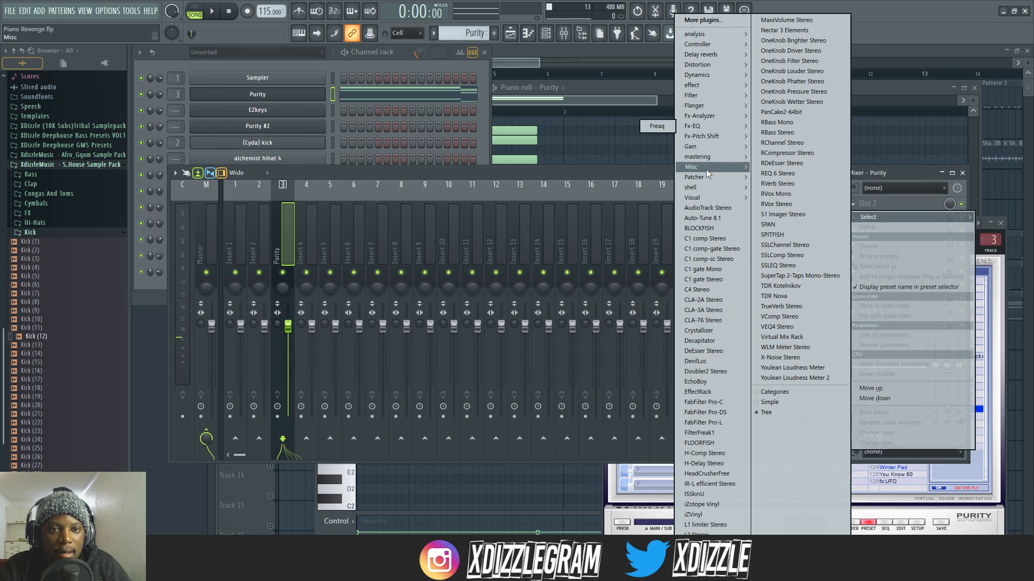
mouse_move(706, 169)
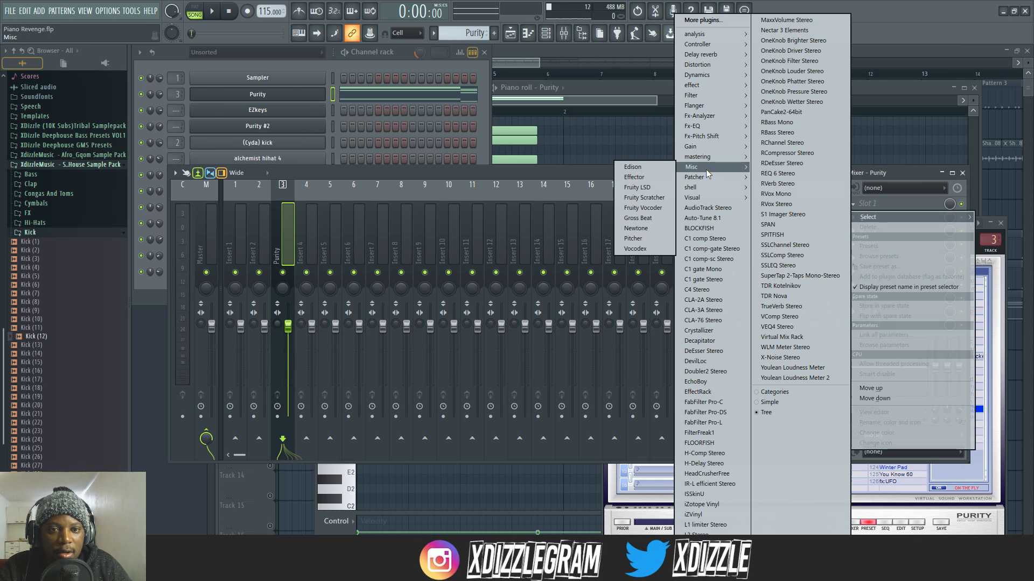
left_click(646, 178)
Step: Switch Effector to the Trans effect and turn its bypass off while the song plays
left_click_drag(274, 104, 521, 144)
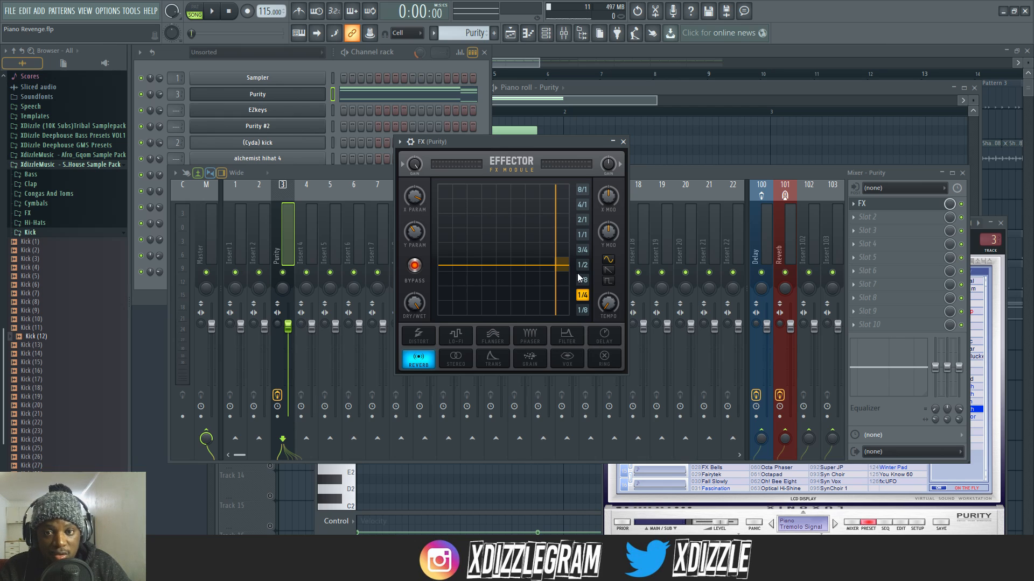
left_click(492, 359)
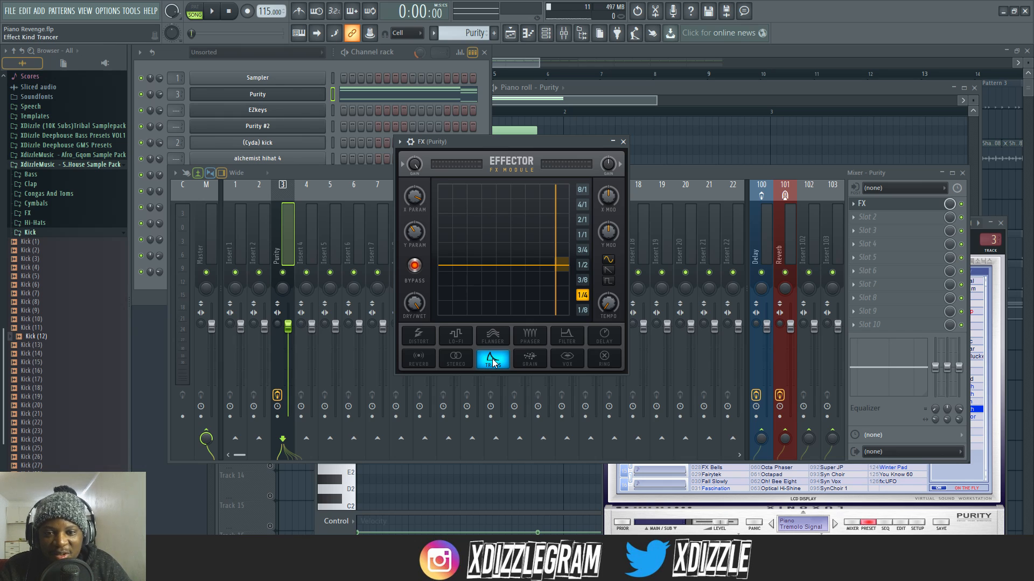
left_click_drag(521, 142, 527, 141)
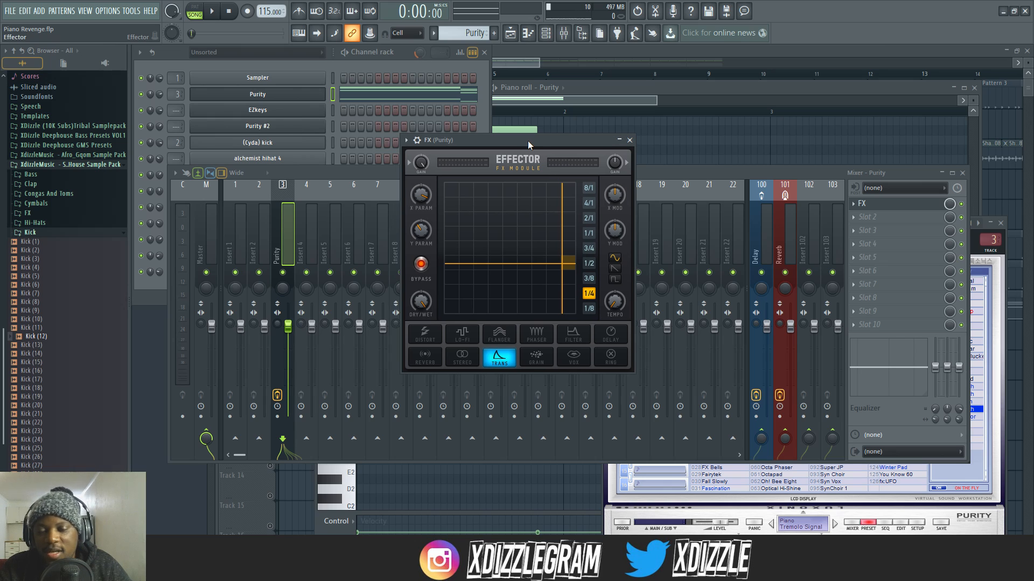
key("space")
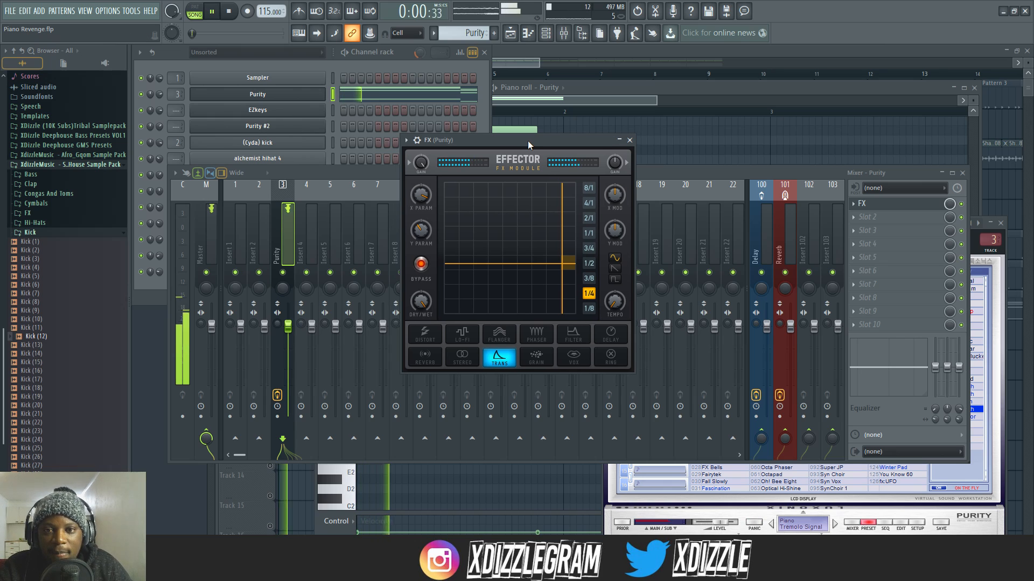
left_click(422, 264)
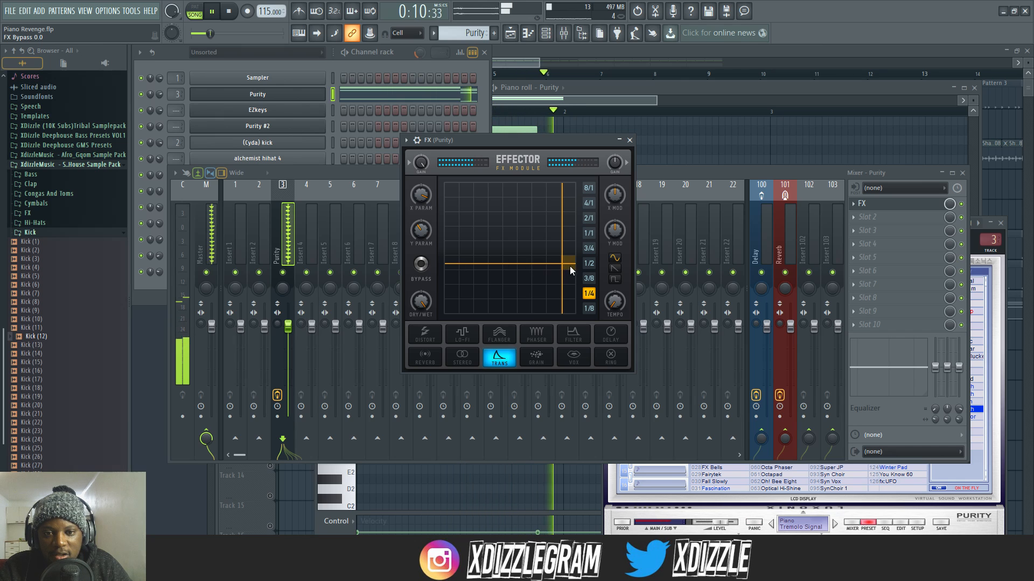
Step: Set Effector's X parameter to about 55 and raise the Y parameter while auditioning the song
left_click_drag(567, 264, 517, 262)
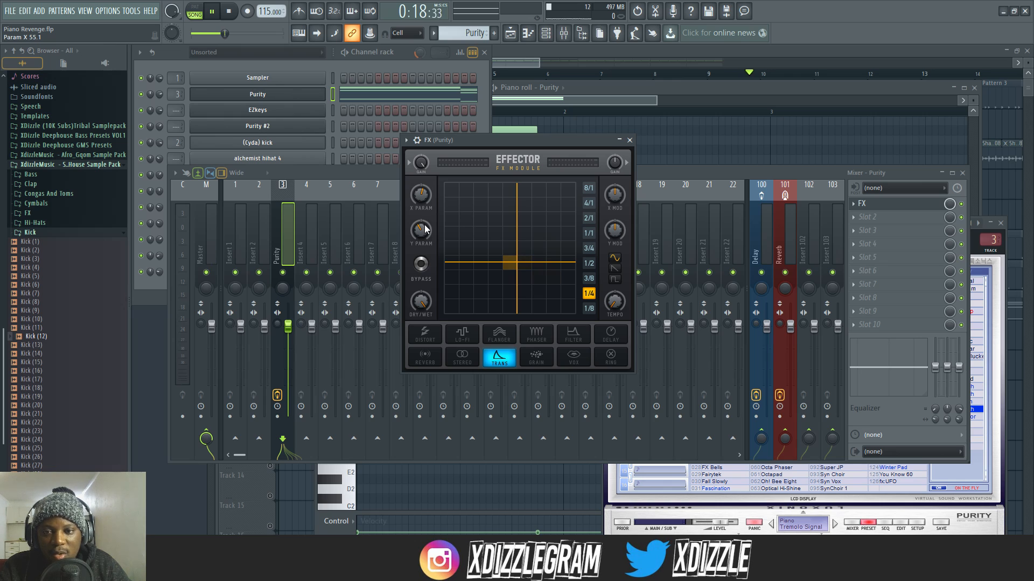
key("space")
key("space")
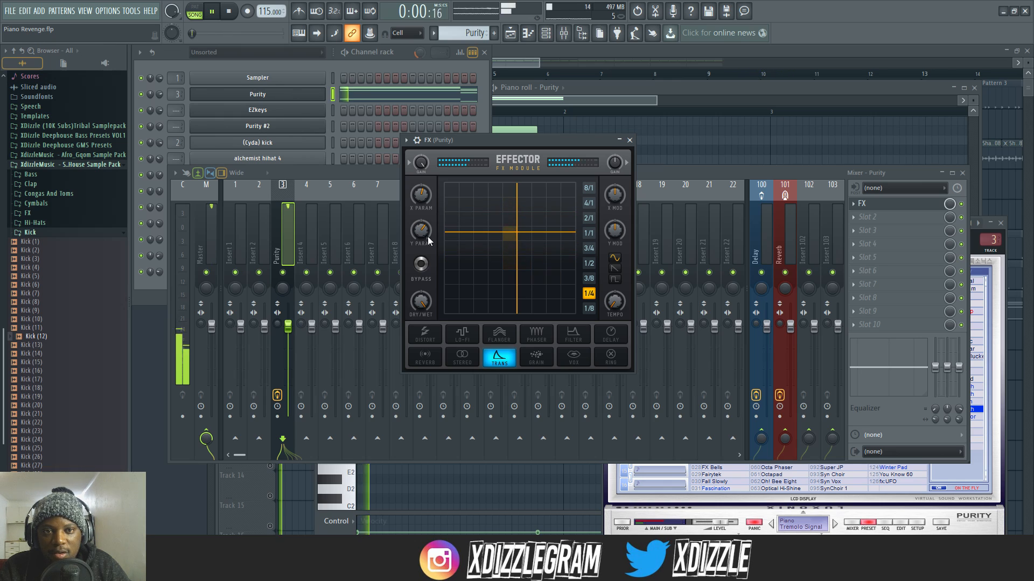
key("space")
Step: Loop the Purity pattern in pattern mode and set Effector's modulation rate to 1/1
left_click(196, 13)
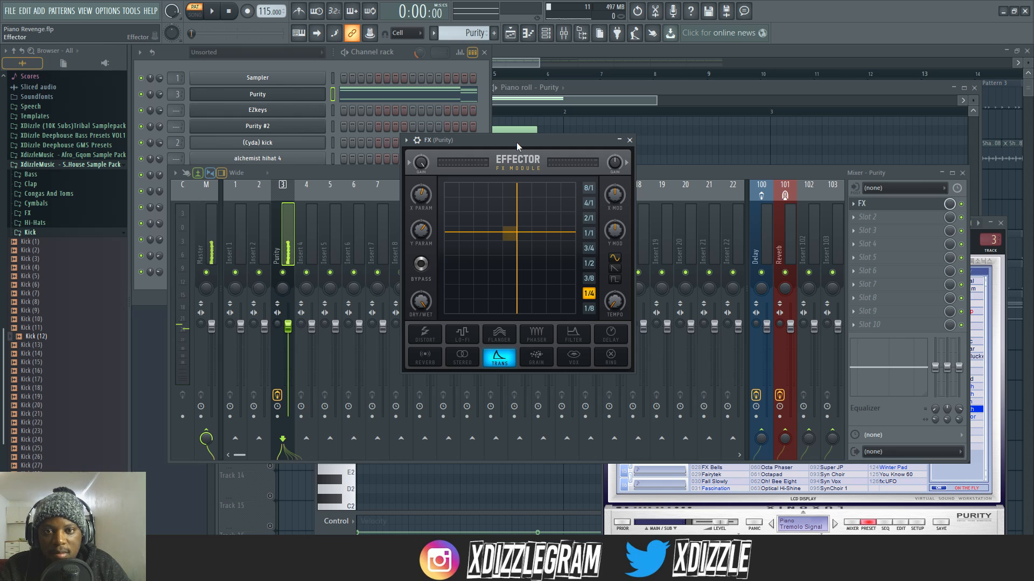
key("space")
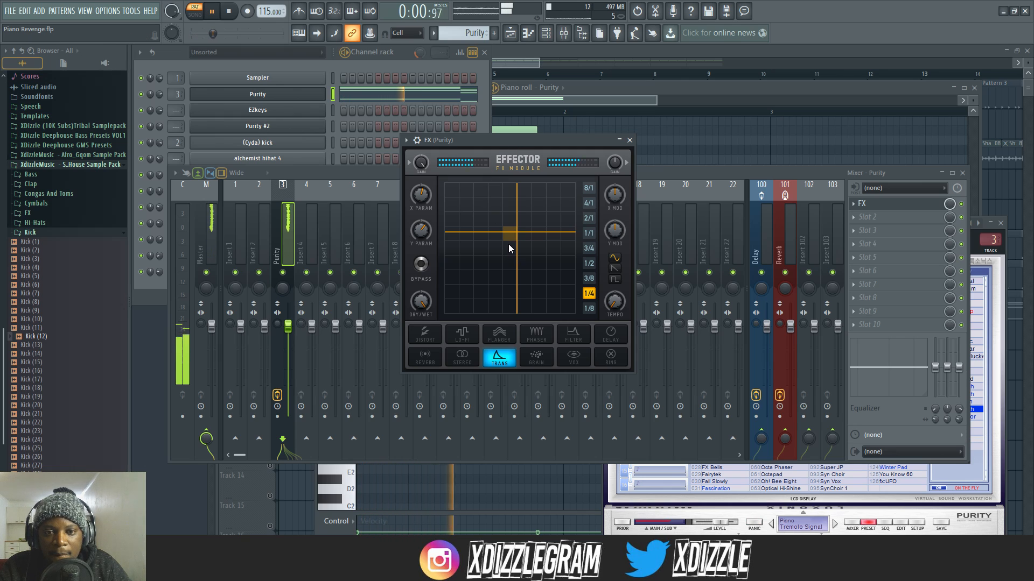
left_click(589, 263)
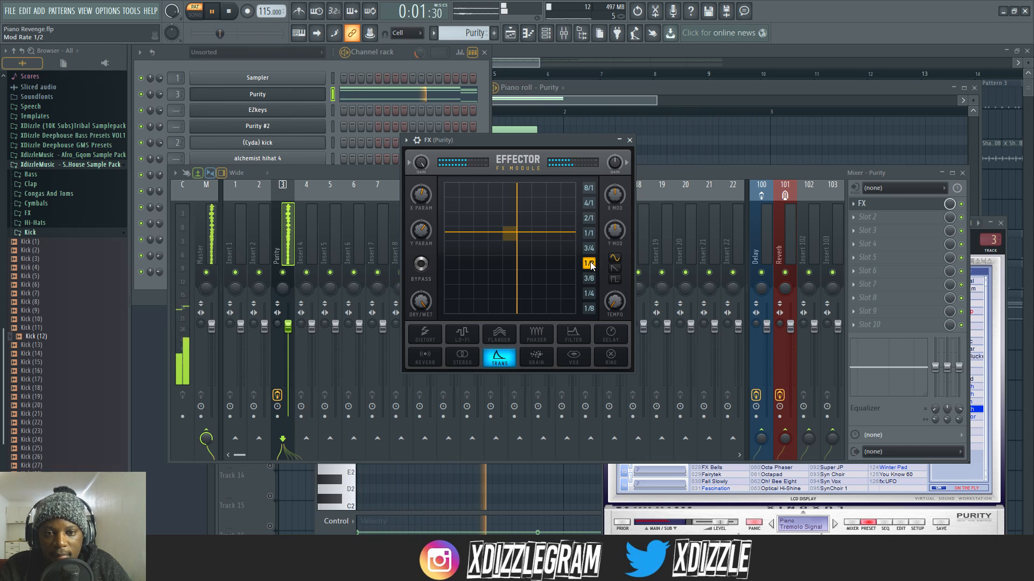
left_click(589, 234)
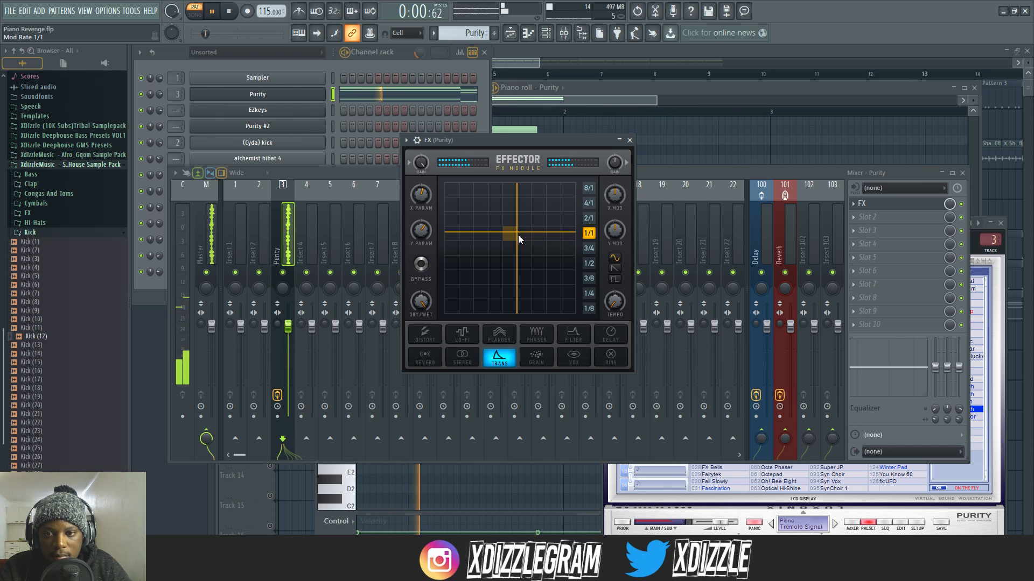
Step: Adjust Effector's XY pad during playback, ending with X near its minimum and Y around the middle
left_click_drag(518, 235, 470, 291)
left_click(160, 95)
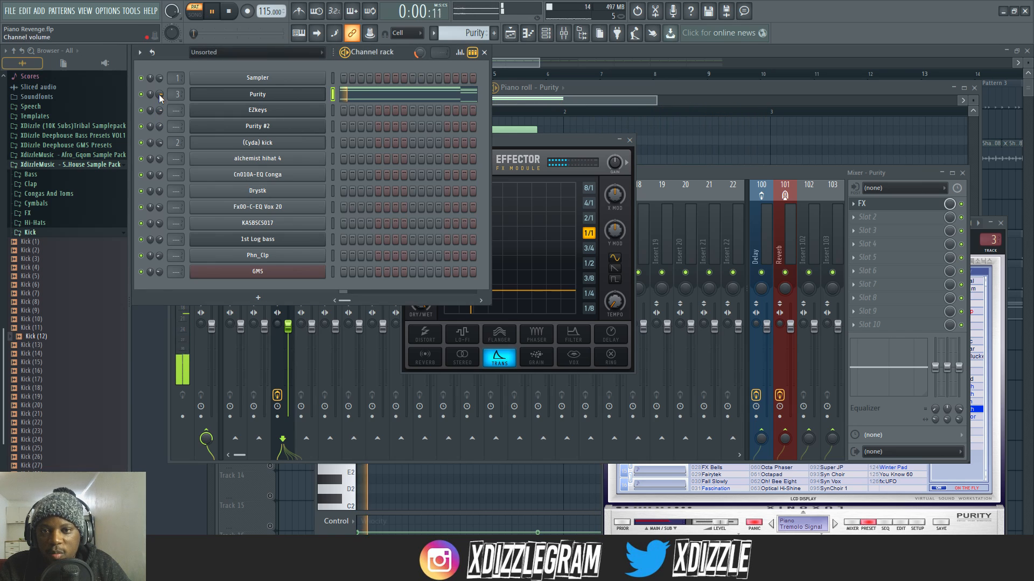
left_click(560, 139)
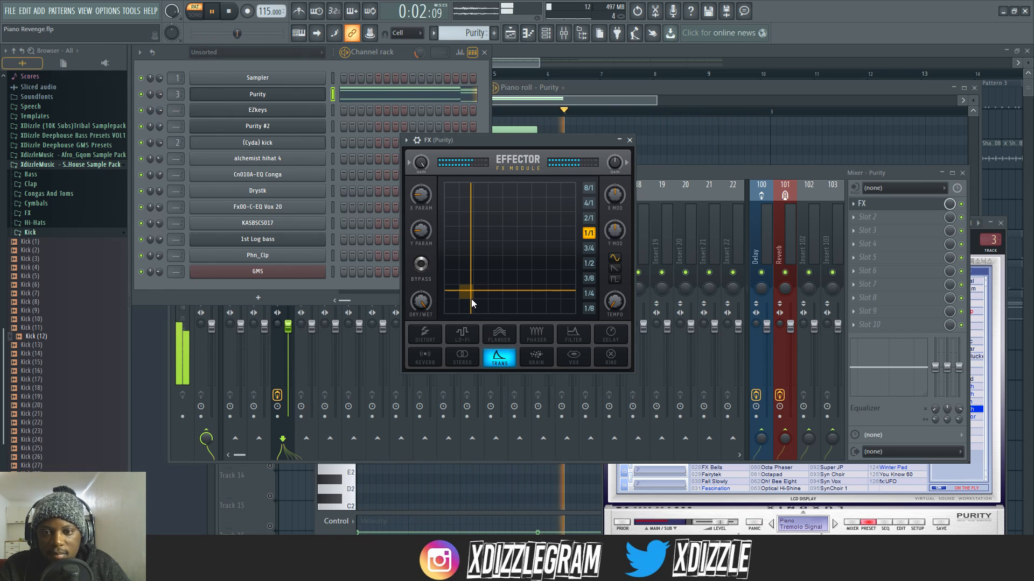
mouse_move(471, 293)
left_mouse_down()
mouse_move(511, 255)
mouse_move(466, 233)
mouse_move(531, 225)
mouse_move(505, 274)
mouse_move(460, 276)
mouse_move(509, 261)
mouse_move(509, 251)
mouse_move(456, 305)
left_mouse_up()
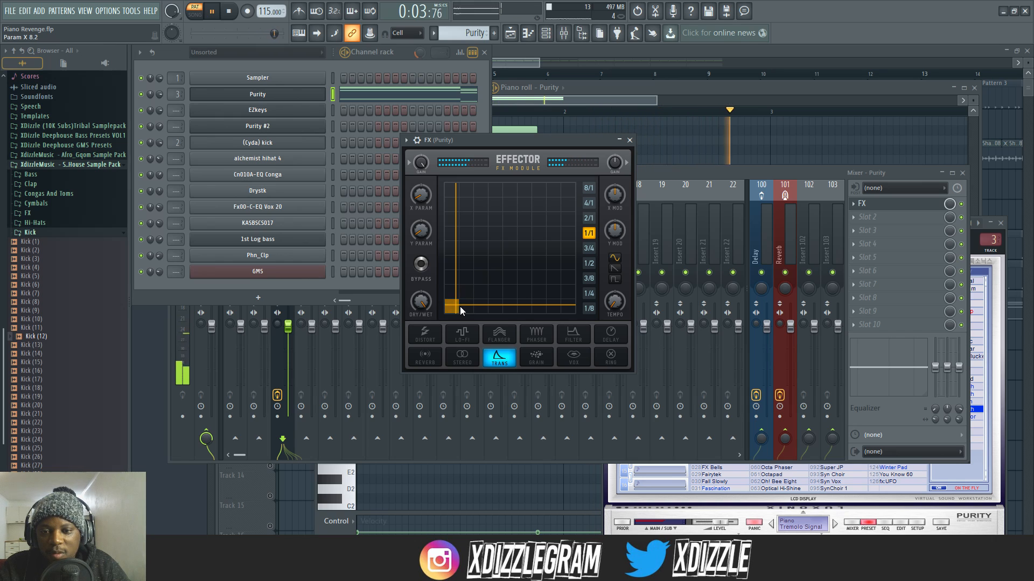
left_click_drag(451, 306, 453, 248)
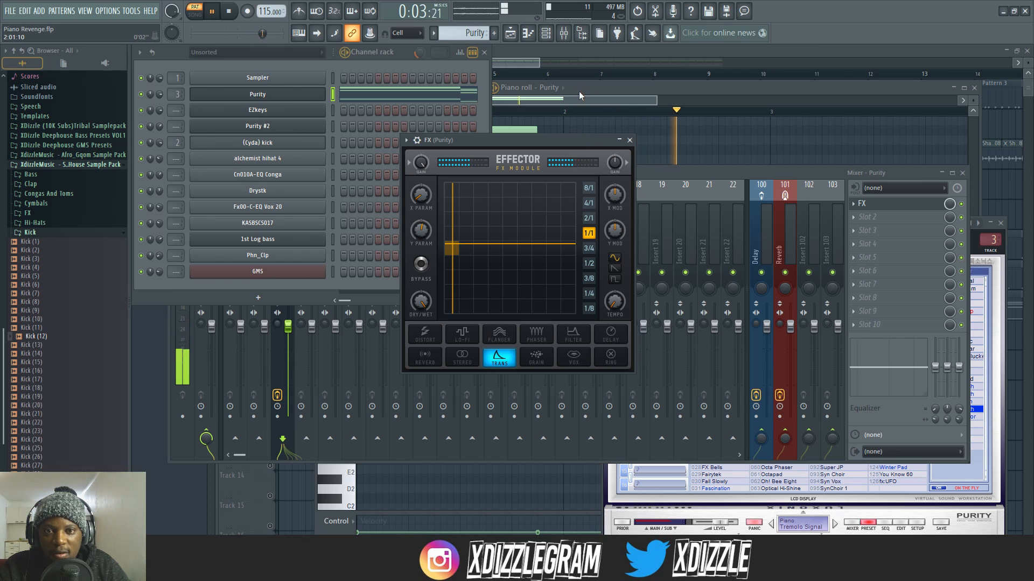
Step: Return to the playlist, stop the pattern playback and show the whole arrangement
left_click(608, 48)
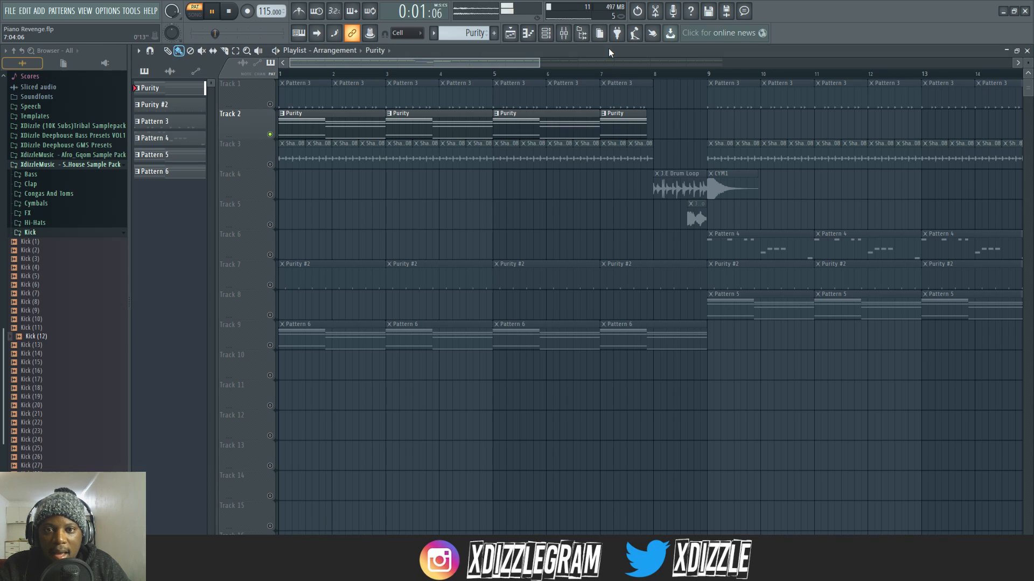
key("space")
scroll(517, 76, "down", 4)
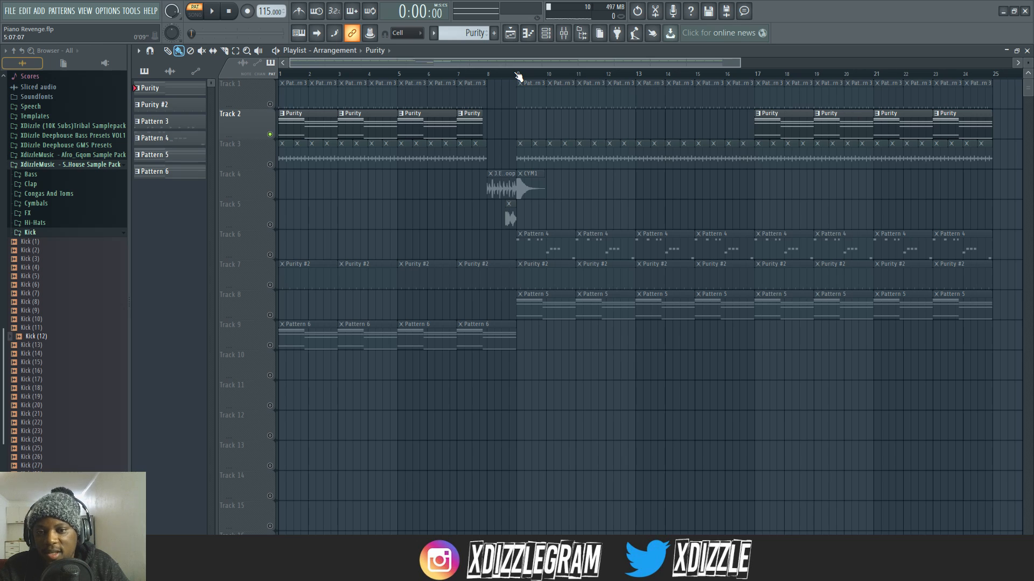
Step: View the Effector plugin on the Purity mixer track and return to the playlist
left_click(564, 33)
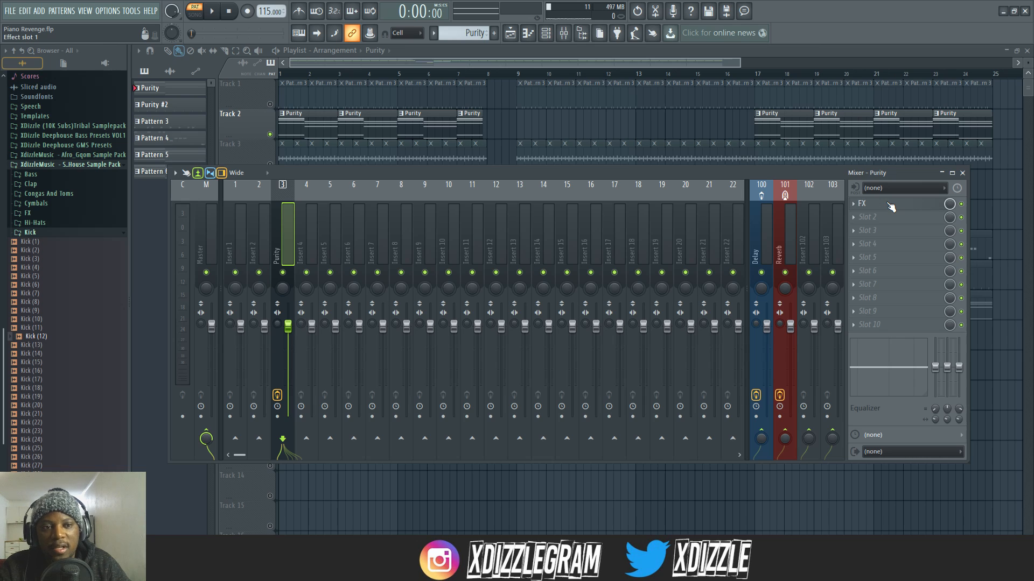
left_click(862, 203)
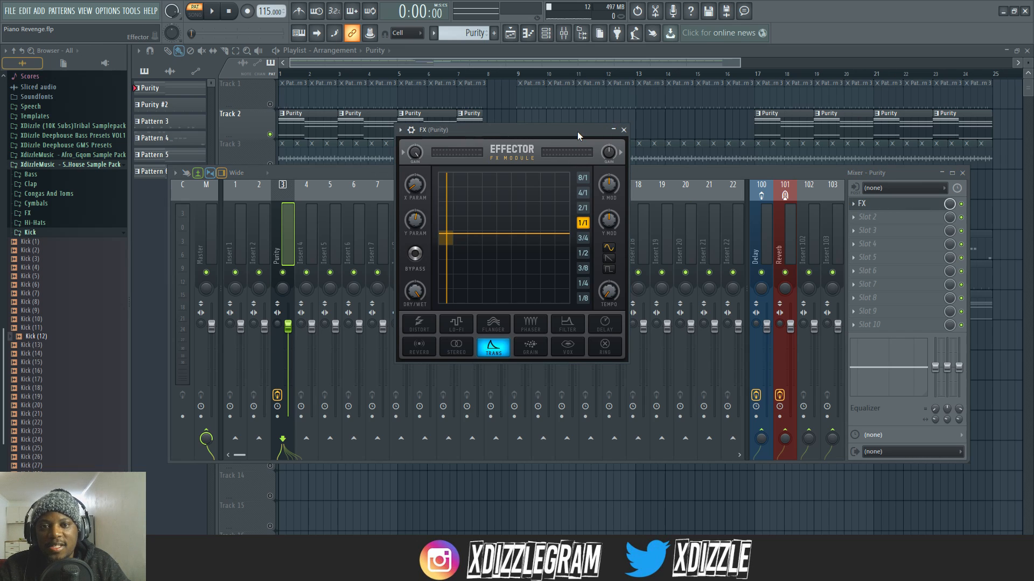
left_click_drag(588, 131, 583, 201)
left_click(640, 60)
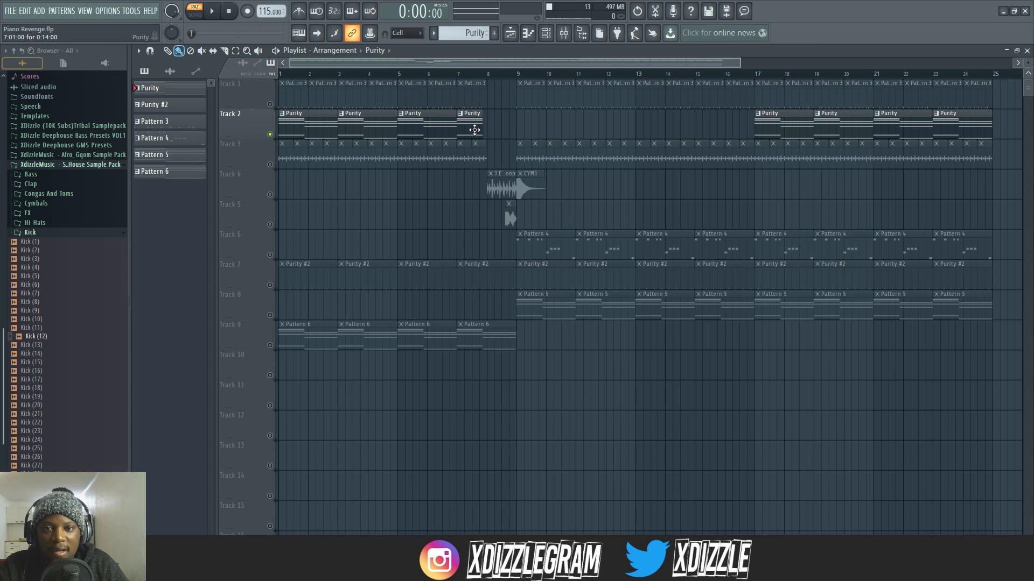
Step: Replace the shortened Purity clip at bar 7 on Track 2 with a full two-bar Purity clip
right_click(474, 130)
left_click(432, 133)
left_click(460, 129)
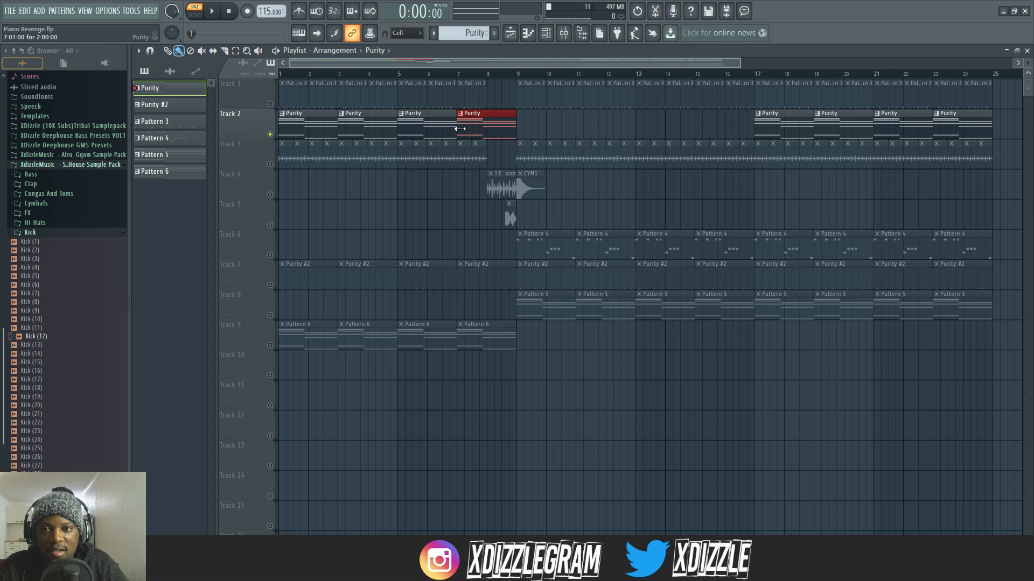
Step: Play the song from the middle of bar 7 into bar 9, and stop playback
left_click(472, 74)
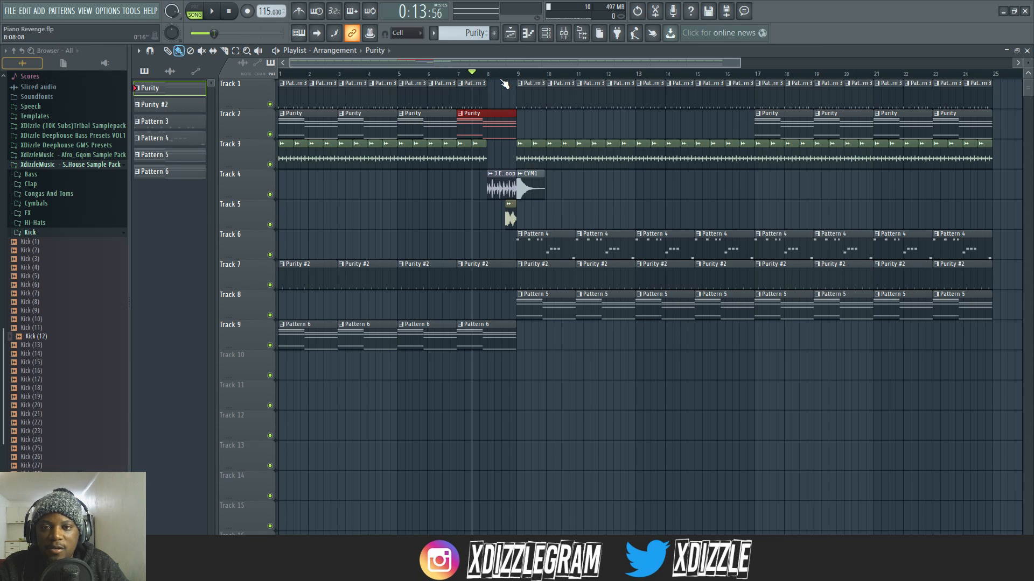
scroll(501, 83, "up", 3)
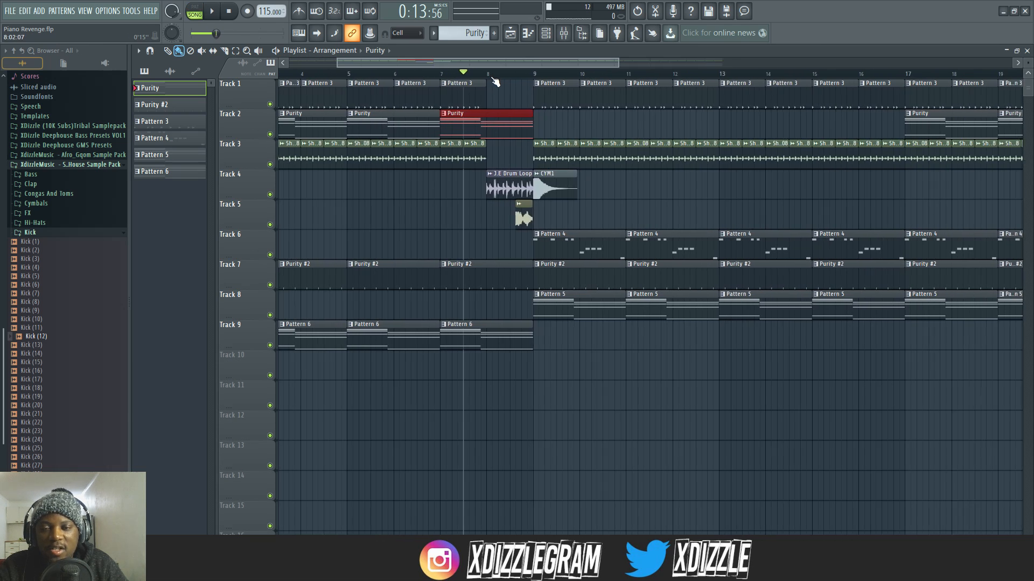
key("space")
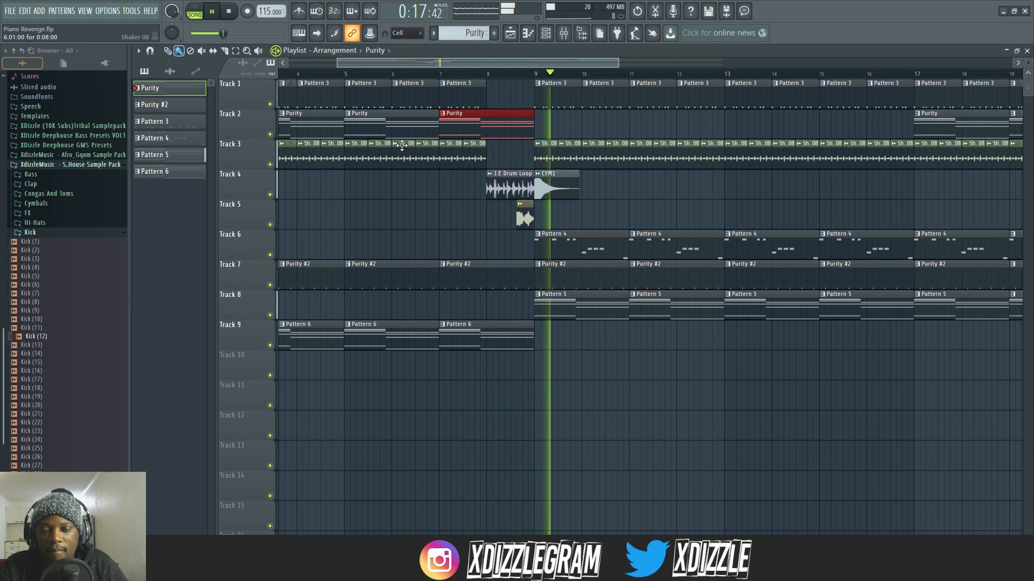
key("space")
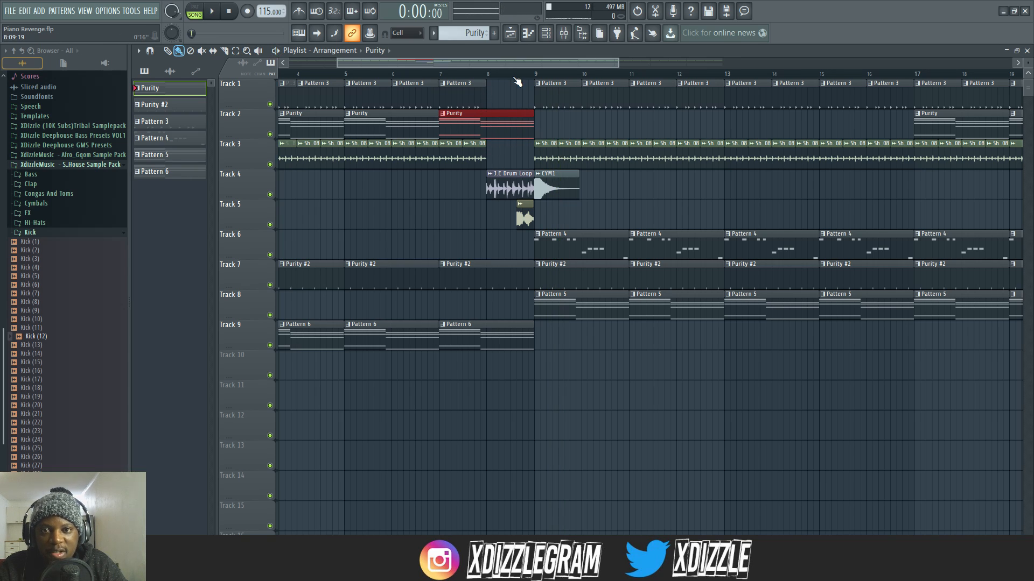
Step: Delete the Pattern 3 clips on Track 1 and the shaker clips on Track 3 from bar 5 up to the drop, auditioning from bar 4
scroll(517, 81, "down", 4)
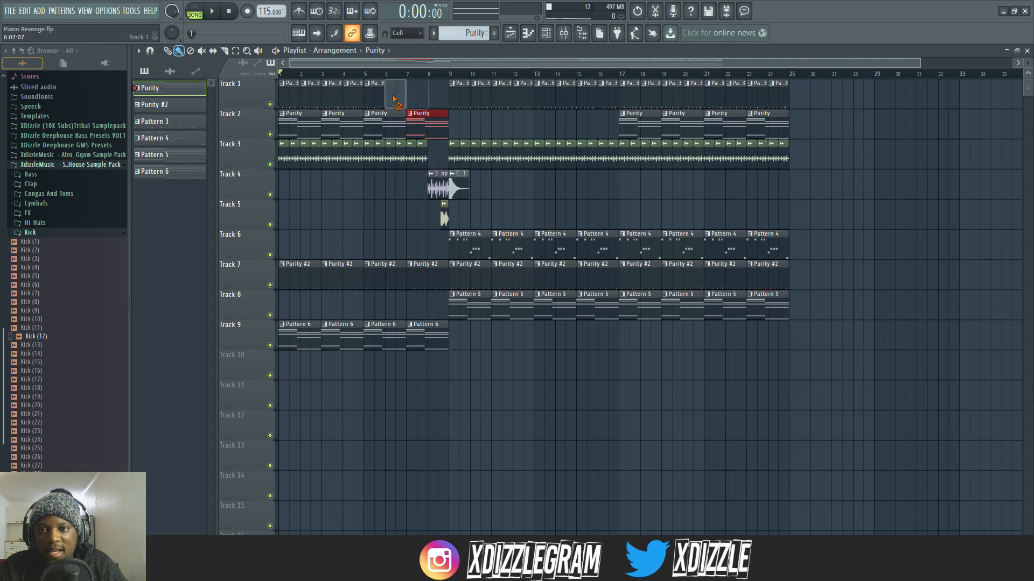
right_click(394, 100)
left_click(354, 73)
key("space")
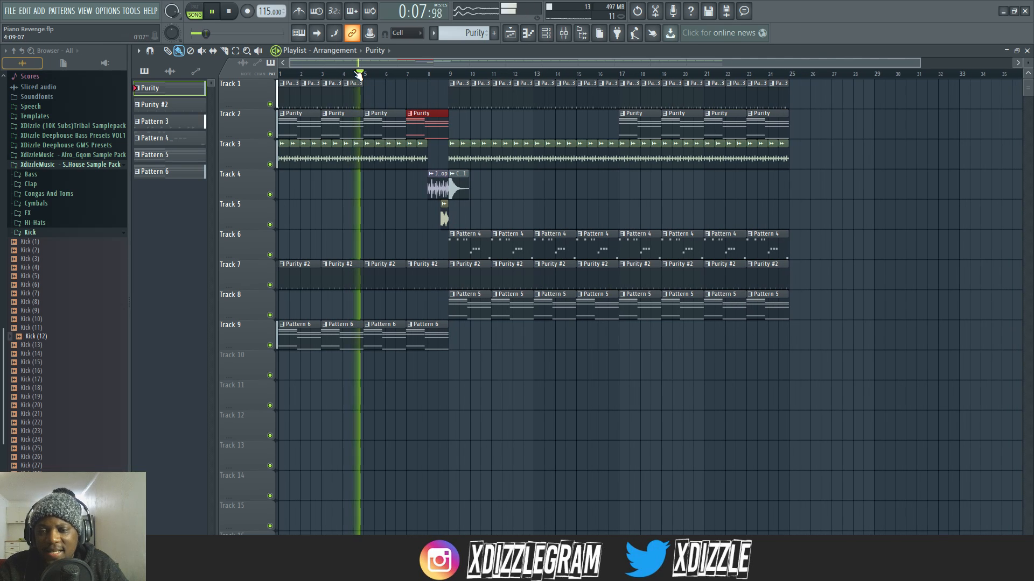
left_click_drag(424, 156, 369, 157)
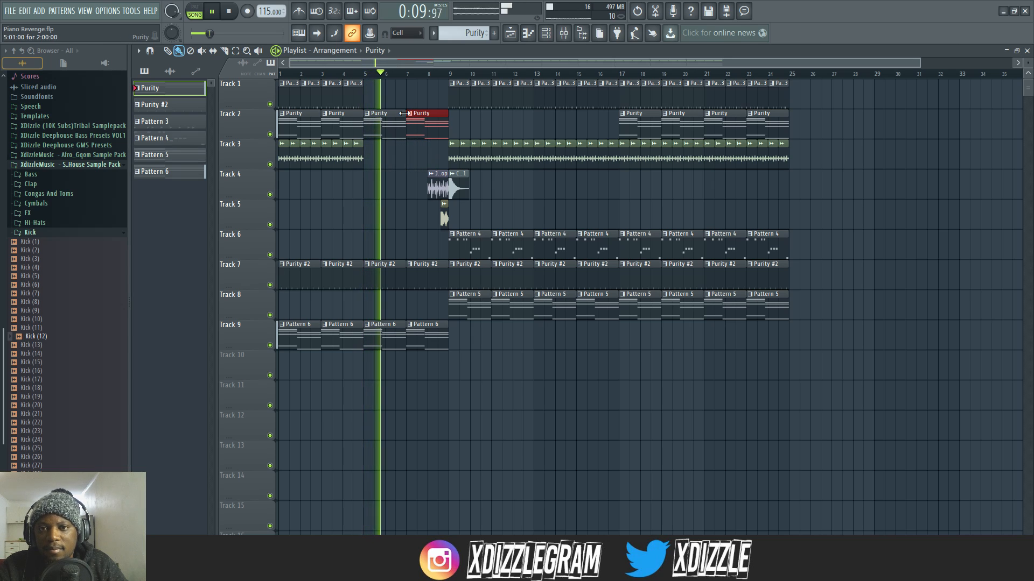
key("space")
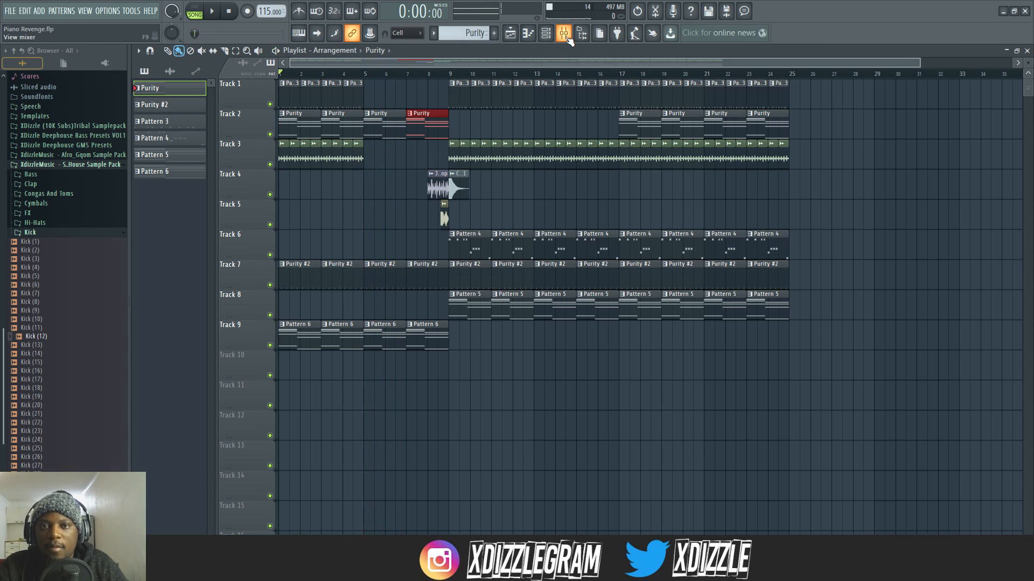
Step: Create an automation clip for the mute switch of the Effector slot on the Purity mixer track
left_click(568, 37)
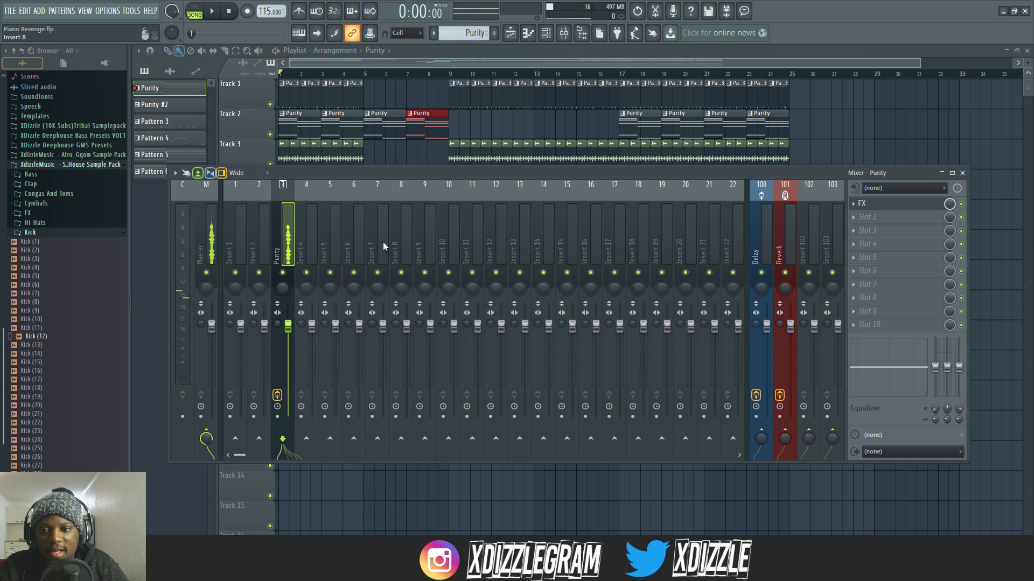
right_click(962, 205)
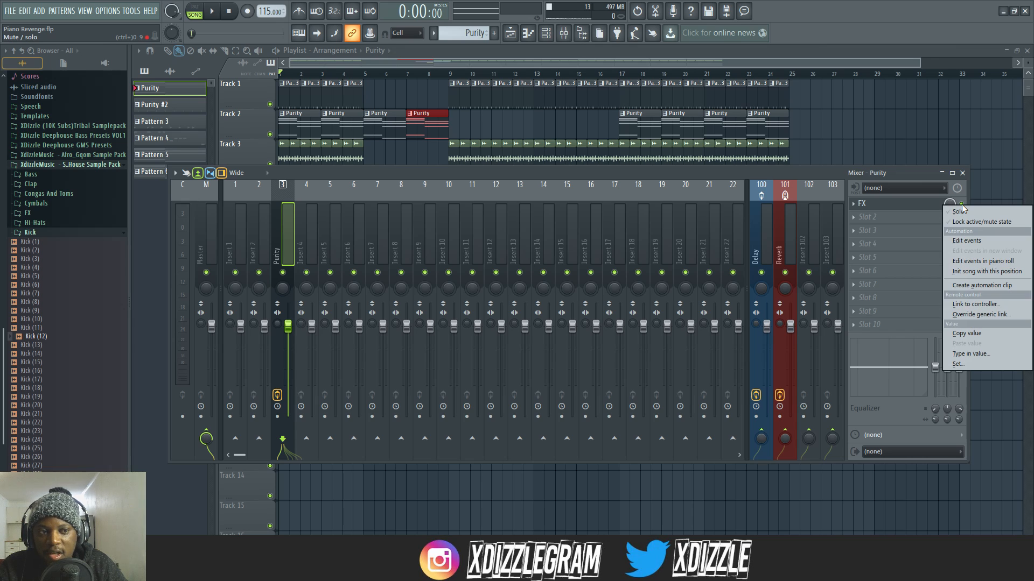
left_click(981, 285)
left_click(485, 59)
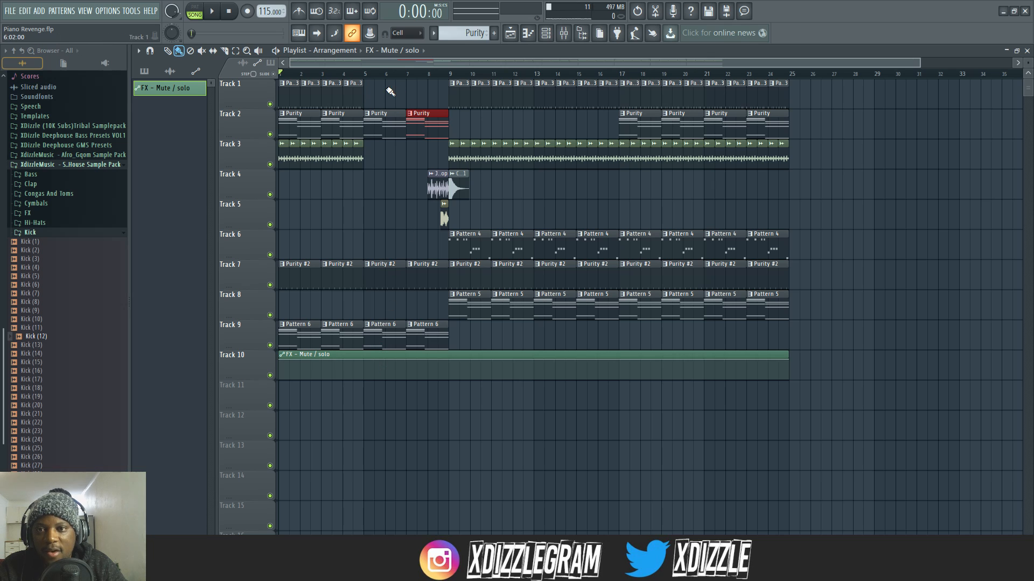
Step: Shape the FX - Mute / solo automation so it drops to minimum at bar 5 and jumps back to maximum at bar 9
scroll(367, 76, "up", 3)
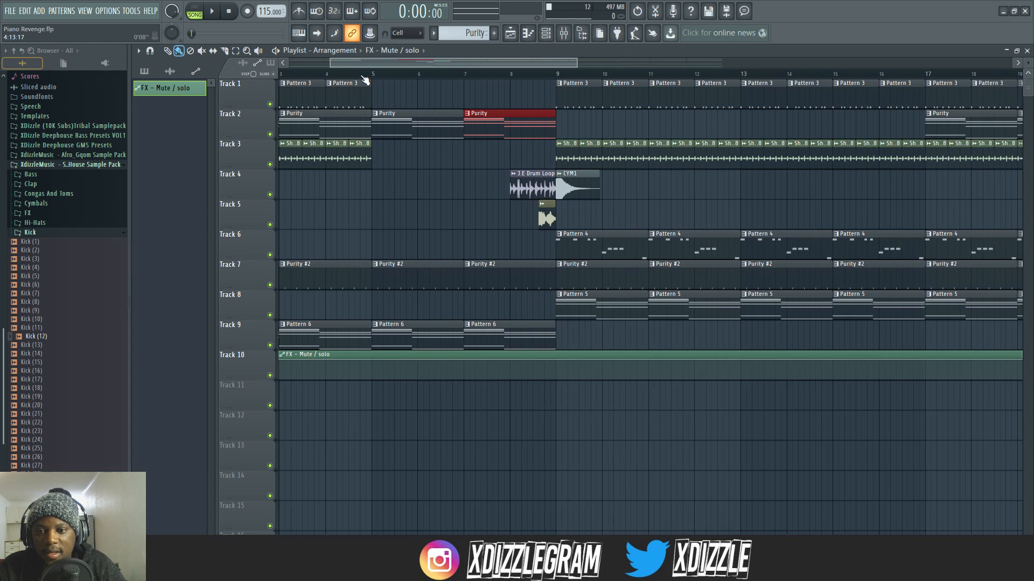
right_click(375, 361)
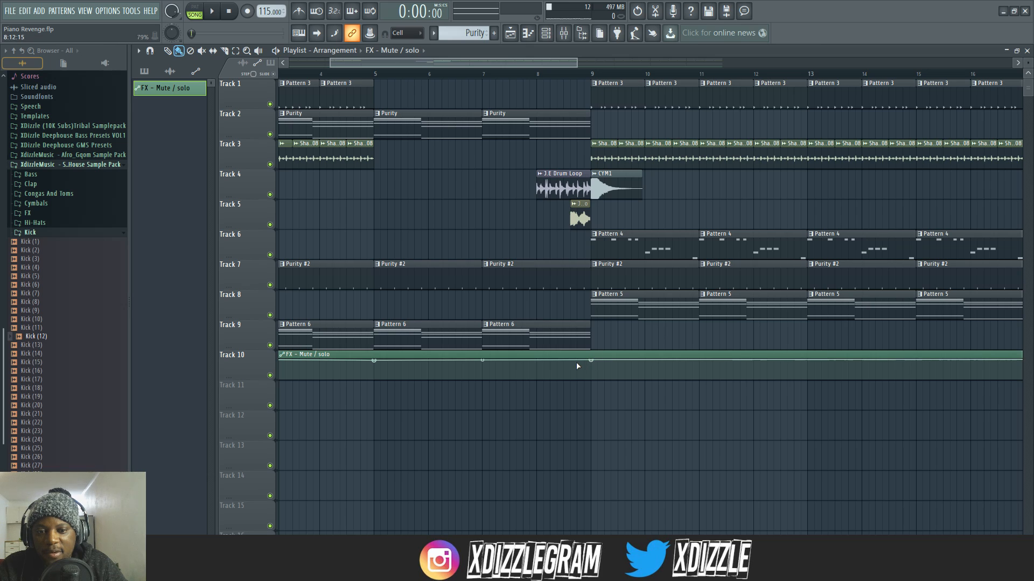
right_click(591, 379)
right_click(610, 361)
left_click_drag(611, 364, 591, 360)
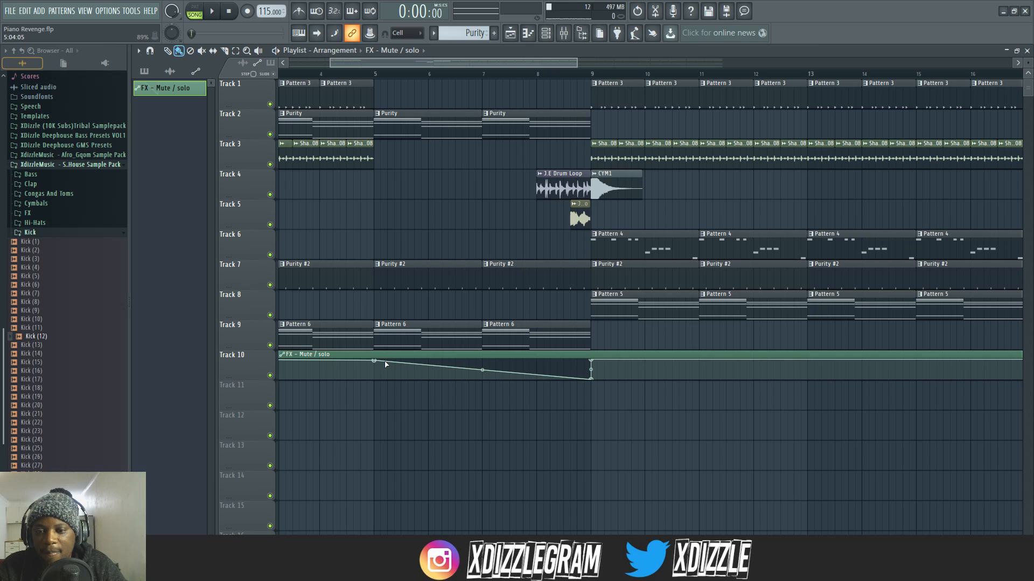
right_click(388, 378)
left_click_drag(388, 378, 377, 382)
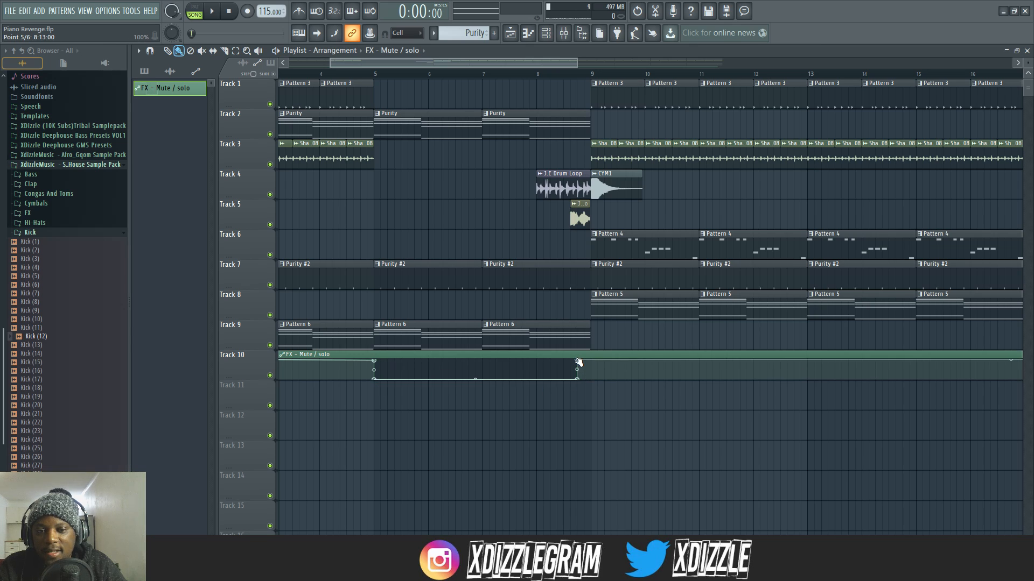
left_click_drag(579, 362, 591, 380)
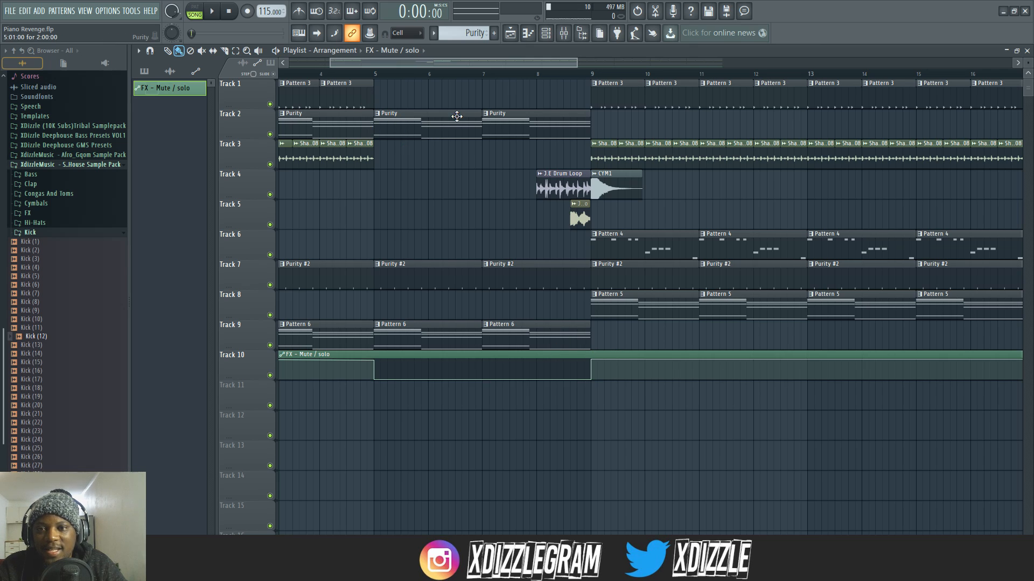
Step: Play the song from bar 4 and check the Effector slot's automated mute switch in the mixer
left_click(355, 74)
left_click(337, 74)
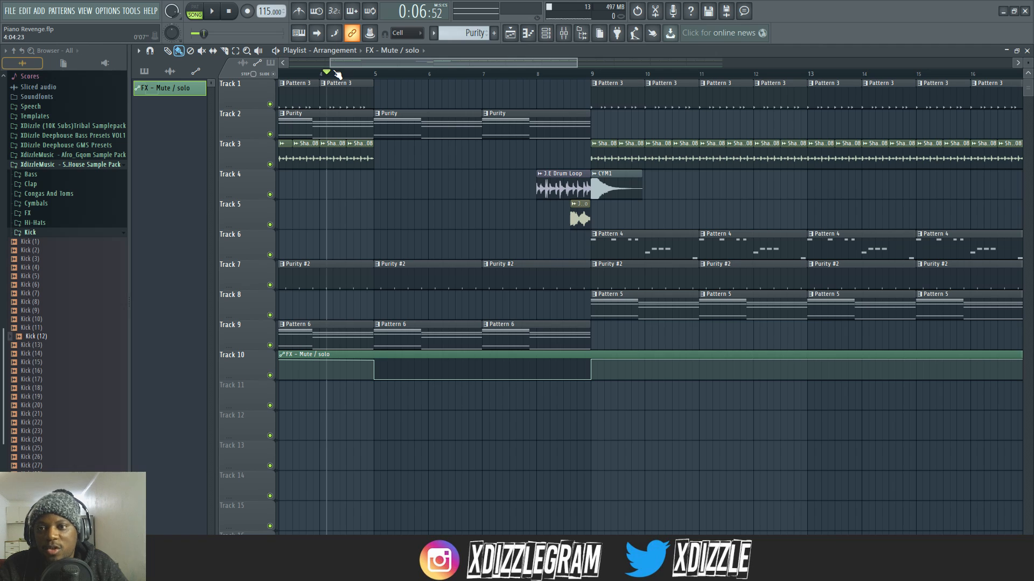
key("space")
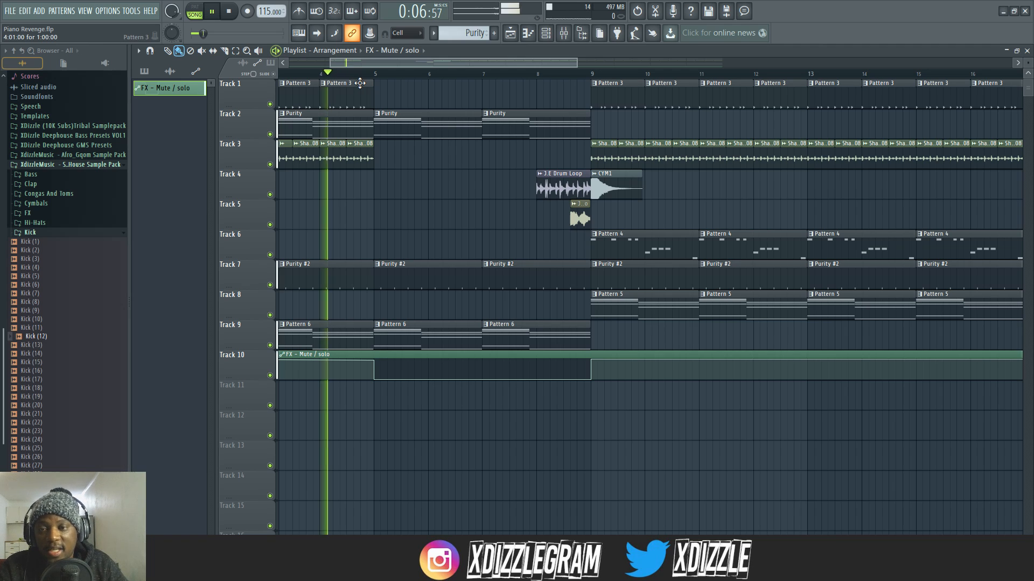
key("F9")
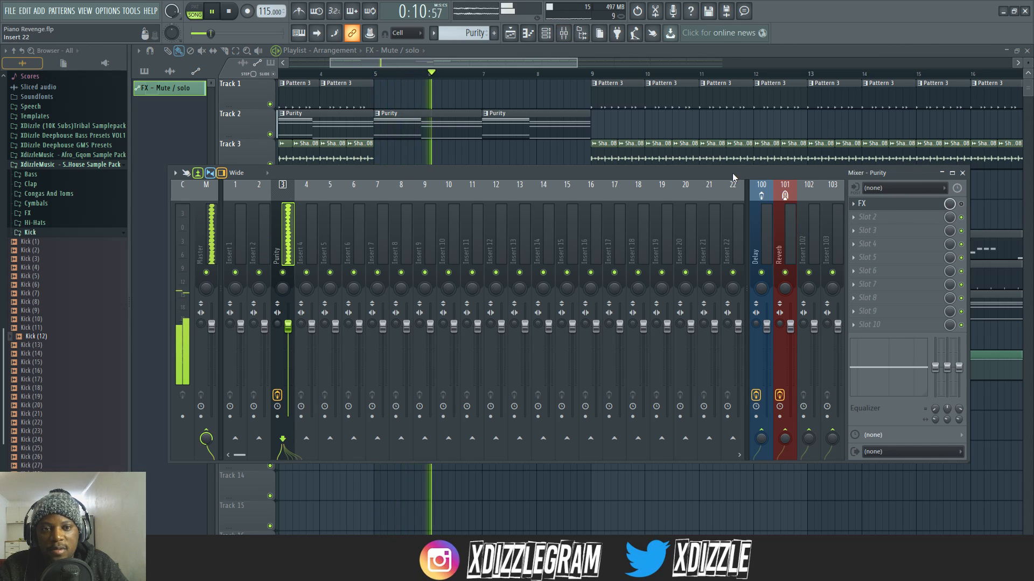
left_click_drag(733, 175, 746, 229)
key("F9")
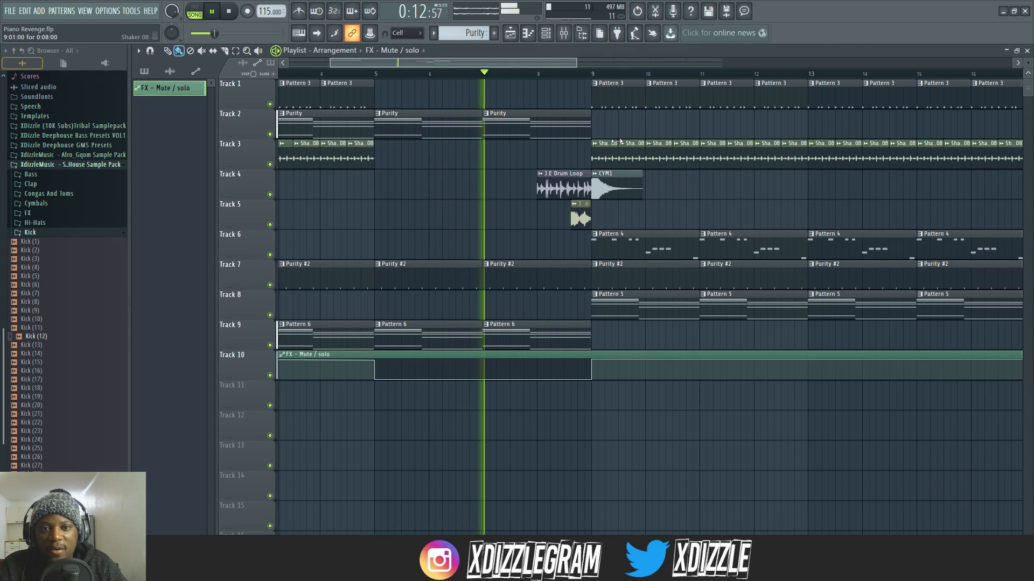
Step: Add four Purity clips on Track 2 to fill the gap from bar 9 to bar 17
scroll(476, 80, "down", 3)
left_click(399, 132)
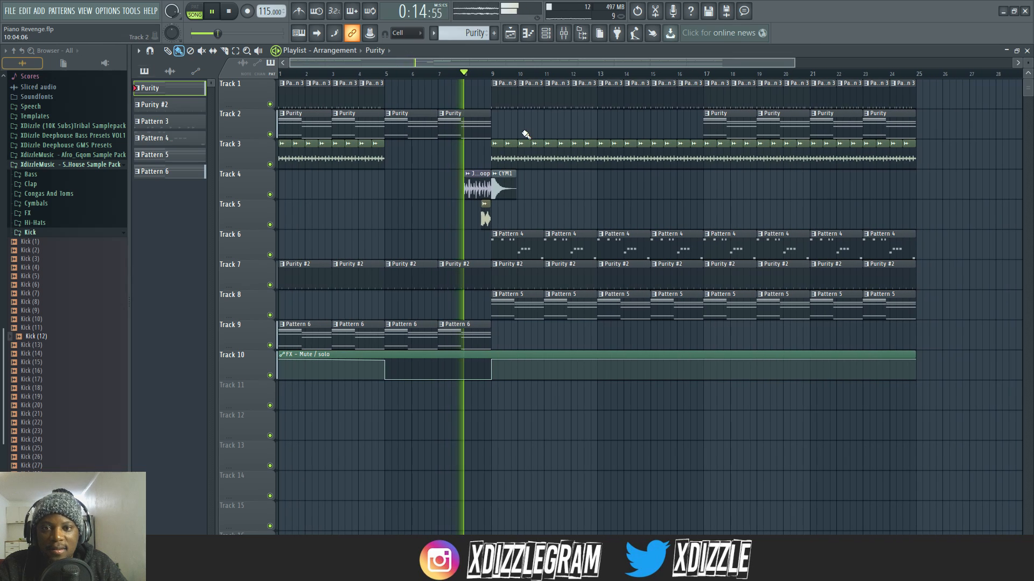
left_click_drag(499, 127, 694, 127)
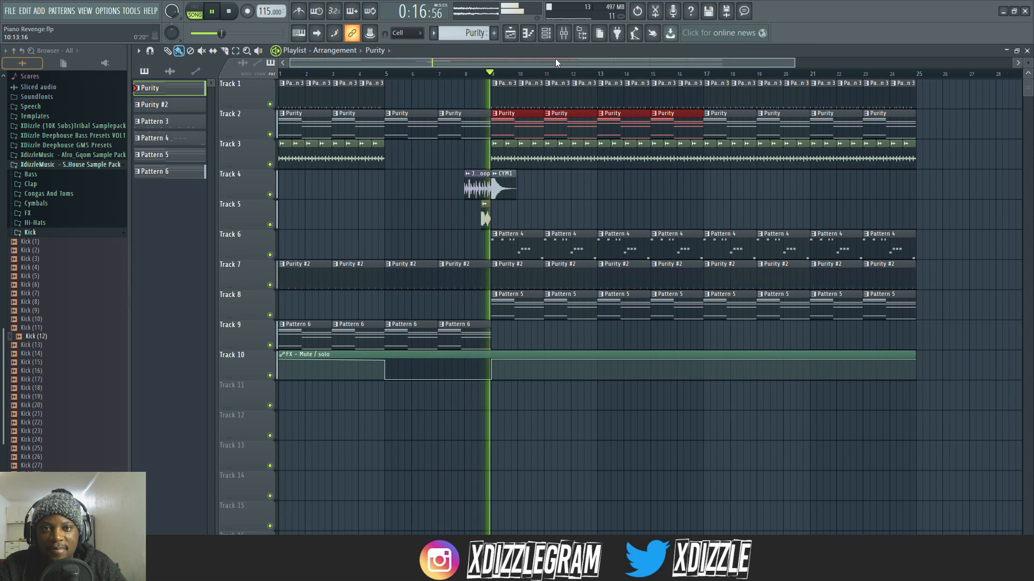
Step: Check Effector on the Purity mixer track while the added clips play, close it and stop playback
left_click(562, 33)
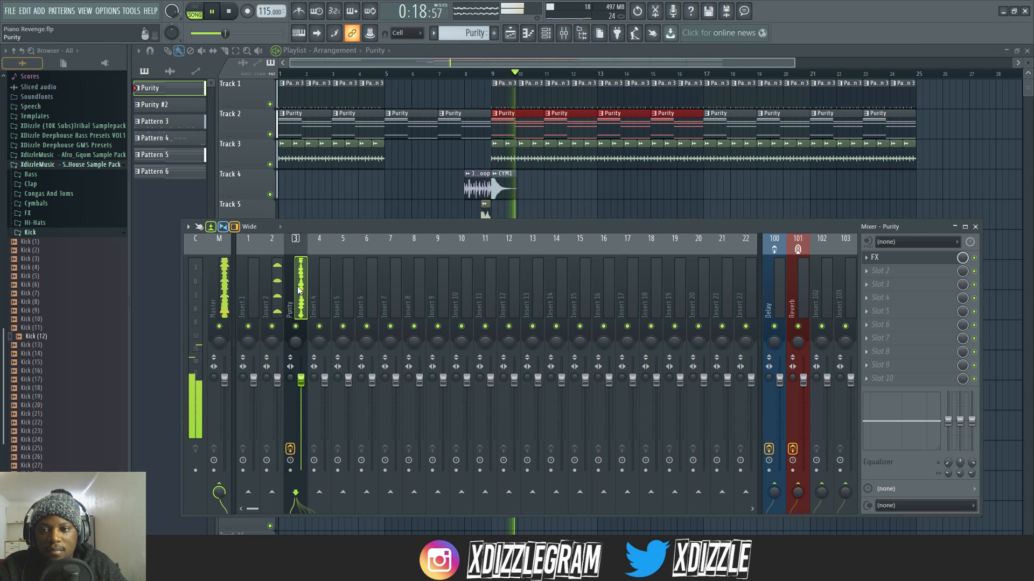
left_click(888, 258)
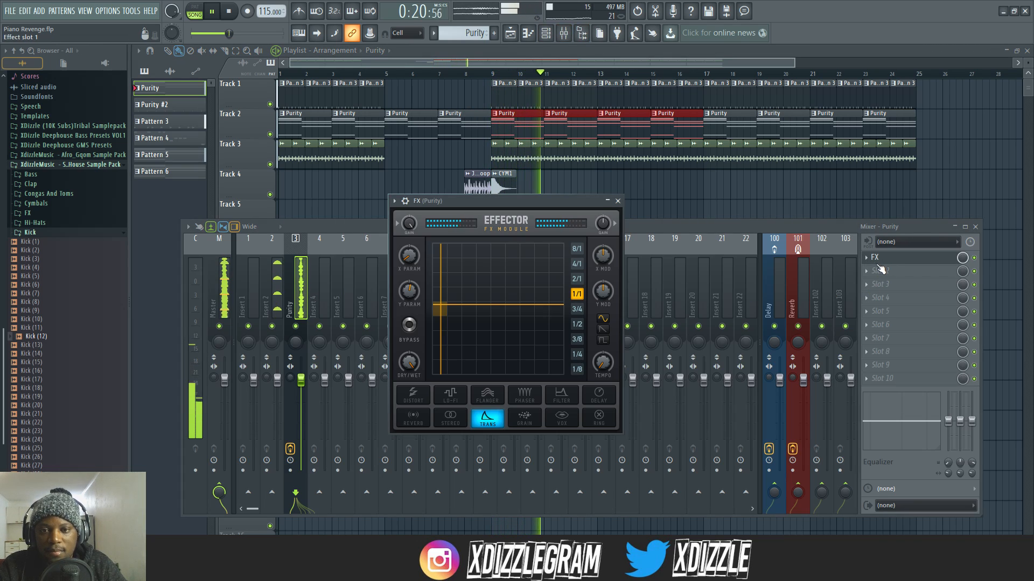
left_click_drag(520, 201, 537, 216)
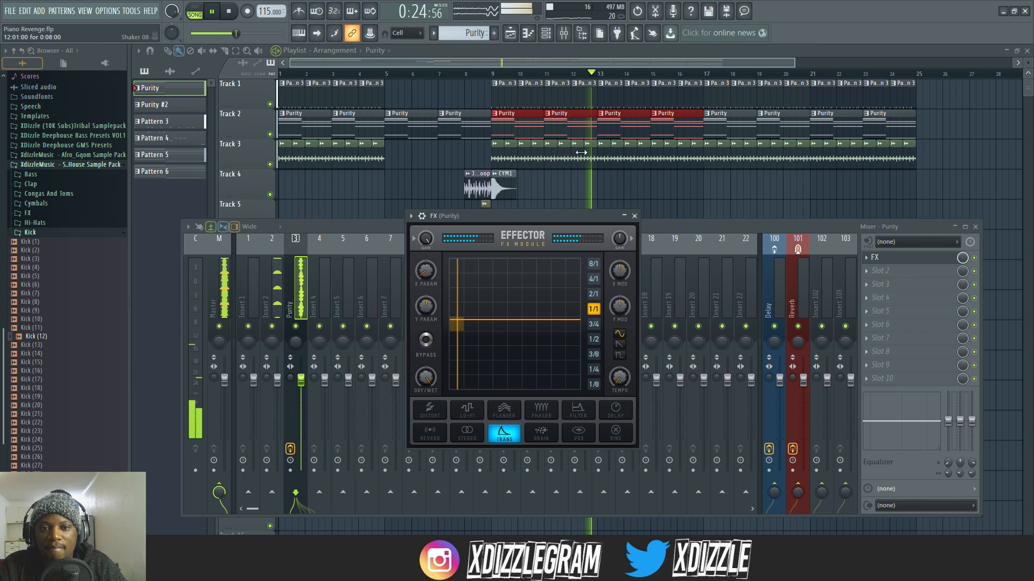
left_click(634, 216)
key("space")
key("F9")
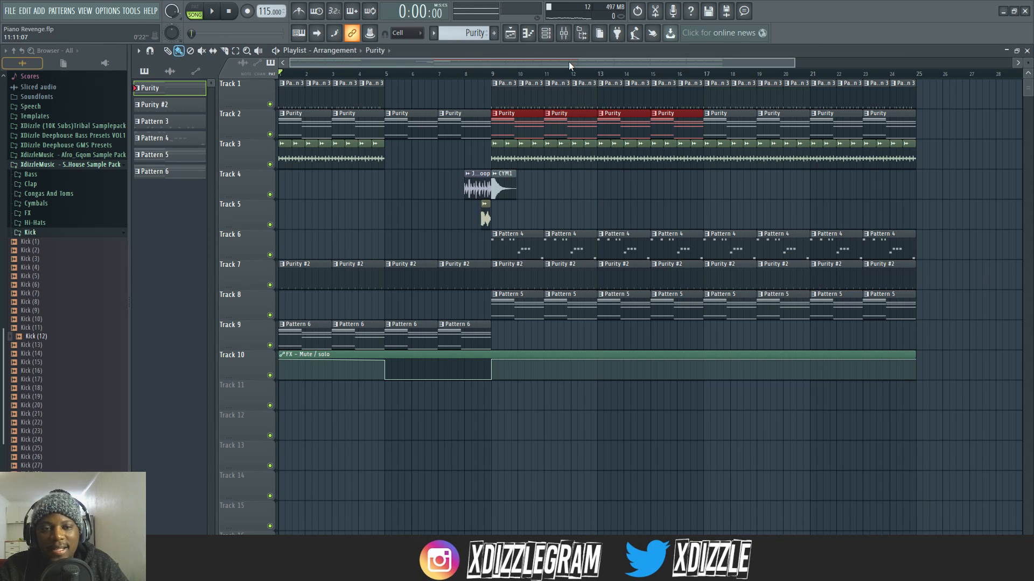
scroll(560, 78, "down", 4)
scroll(408, 76, "up", 5)
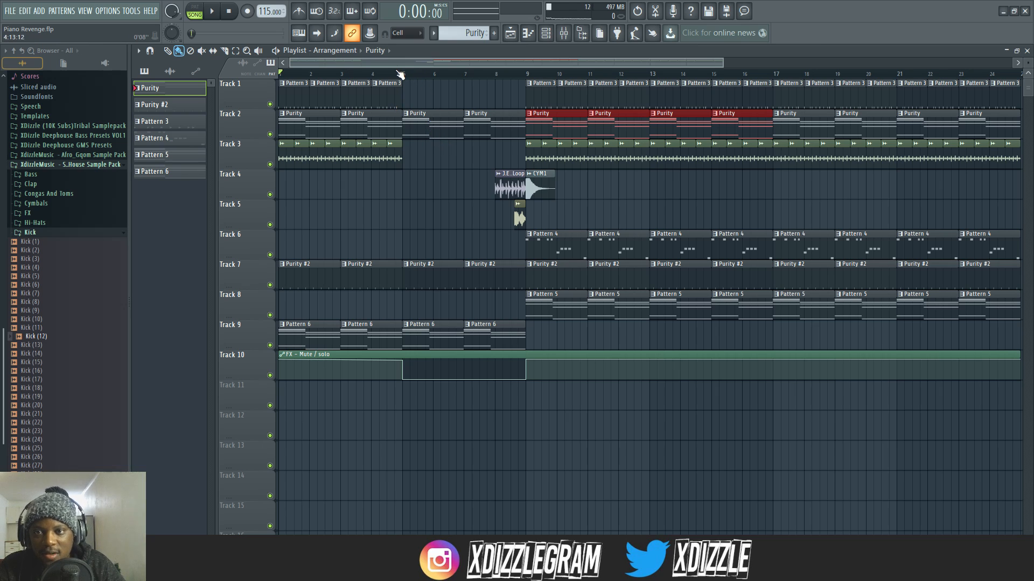
scroll(402, 77, "up", 3)
scroll(402, 77, "up", 1)
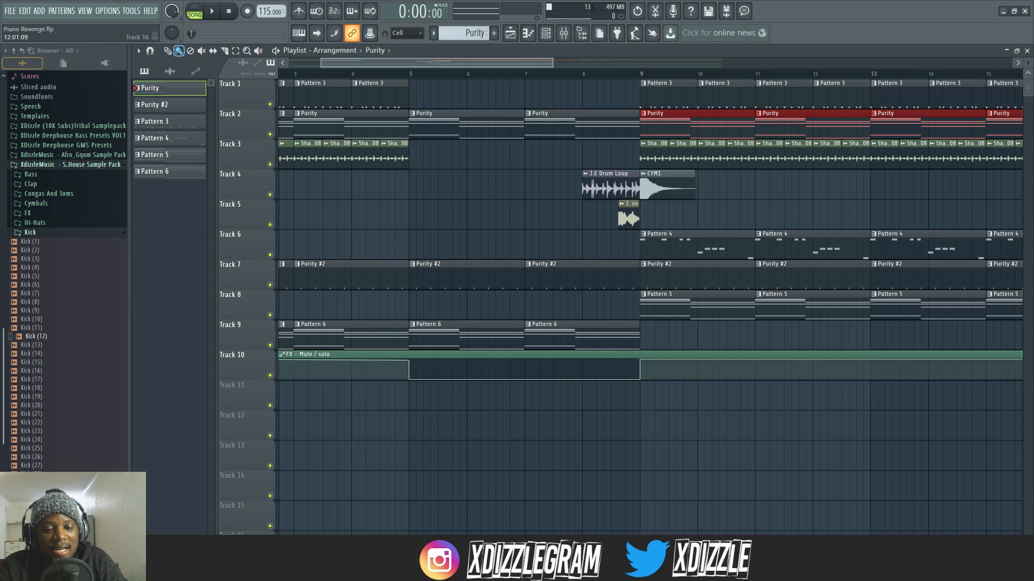
left_click(899, 571)
right_click(930, 527)
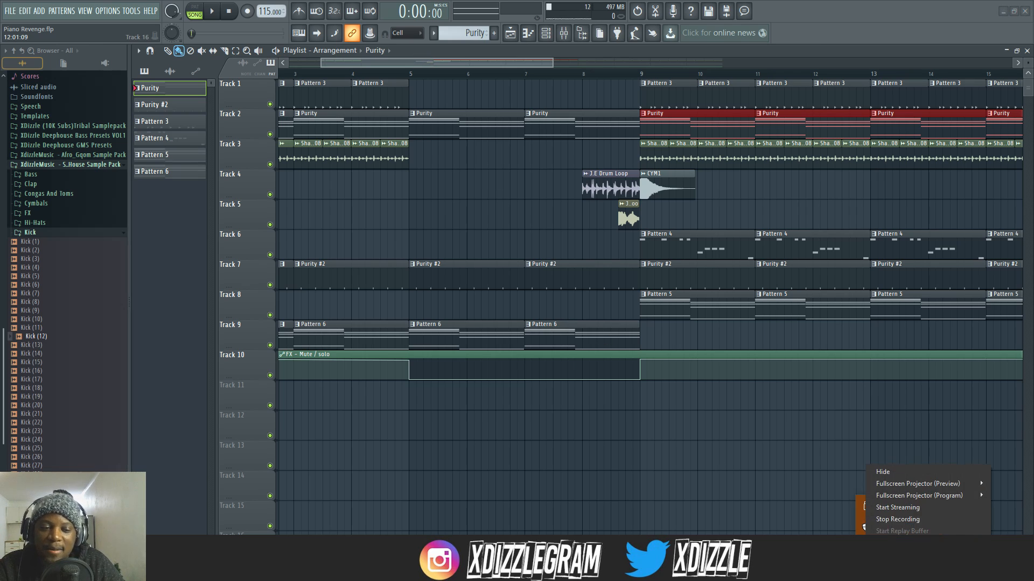